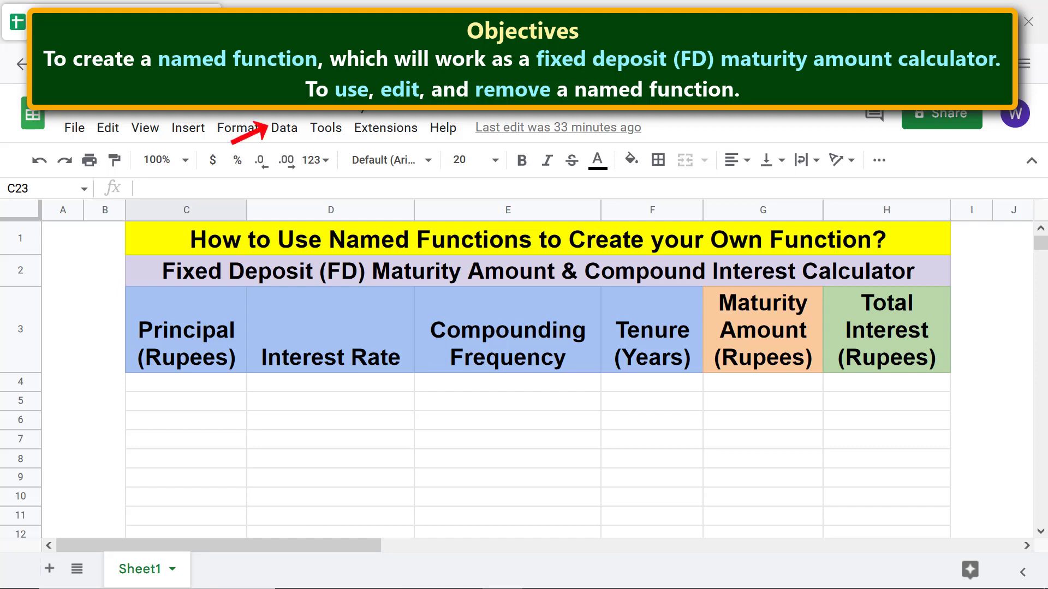
Step: Start a new named function and name it FDCALC
{"action": "left_click", "coordinate": [283, 128]}
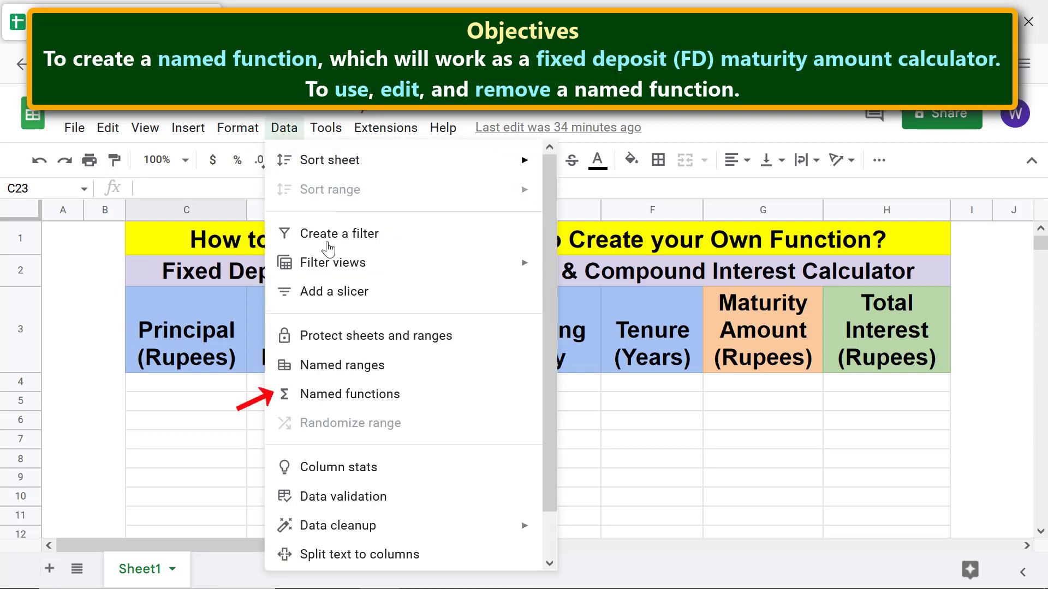
{"action": "left_click", "coordinate": [332, 398]}
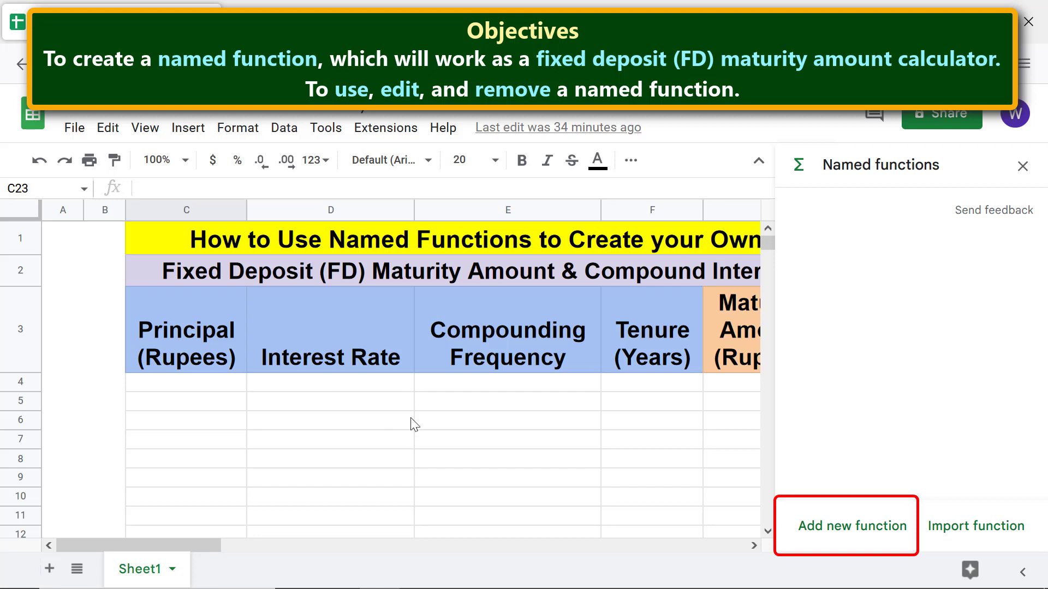
{"action": "left_click", "coordinate": [844, 530]}
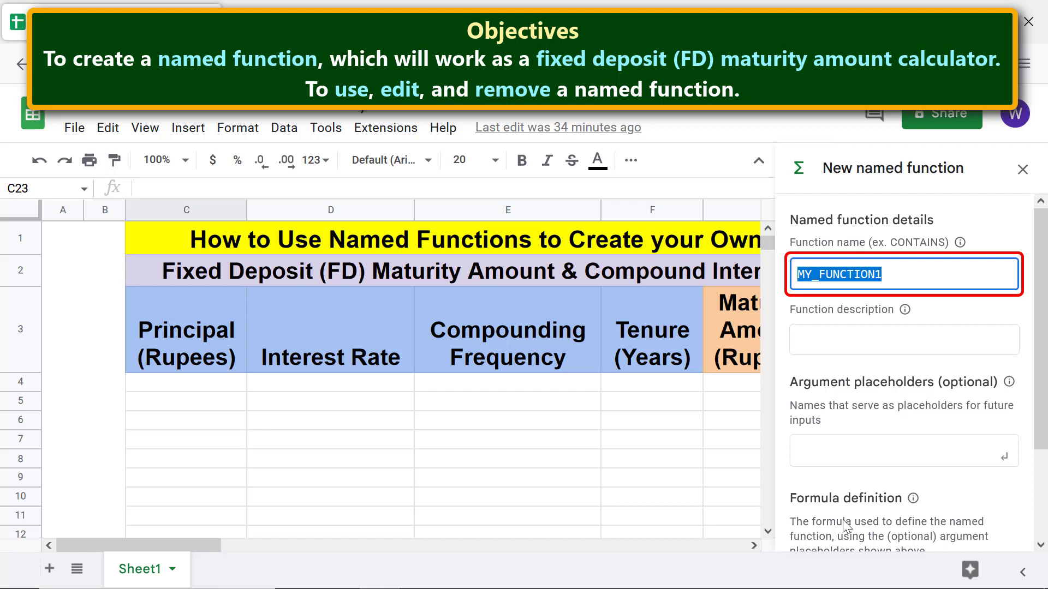
{"action": "type", "text": "FDCALC"}
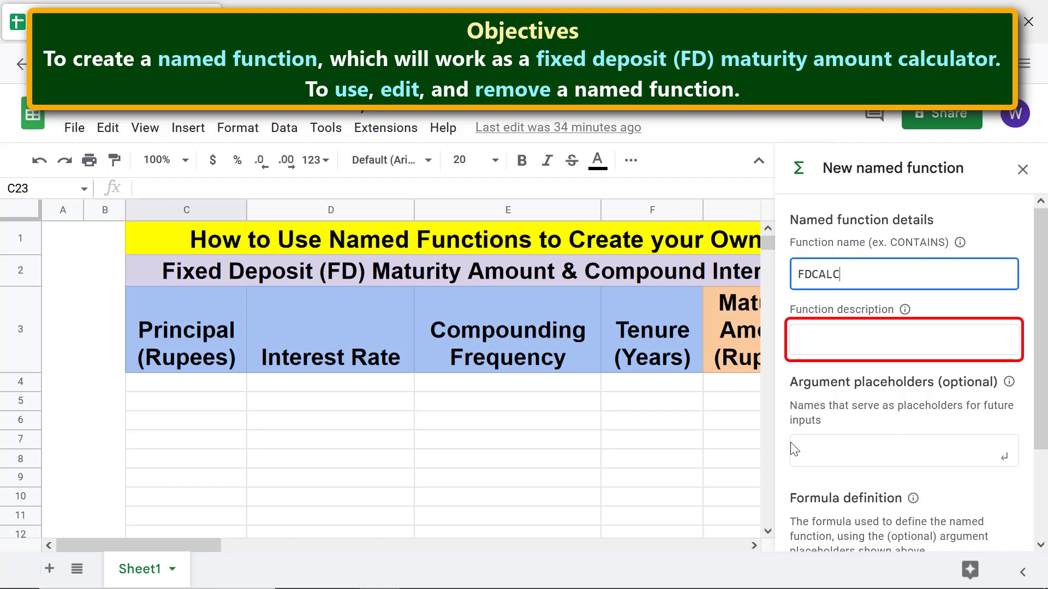
Step: Set the function description to "Calculates FD maturity amount, with principal, interest rate, compounding frequency, and tenure as inputs."
{"action": "left_click", "coordinate": [805, 342]}
{"action": "type", "text": "Calc"}
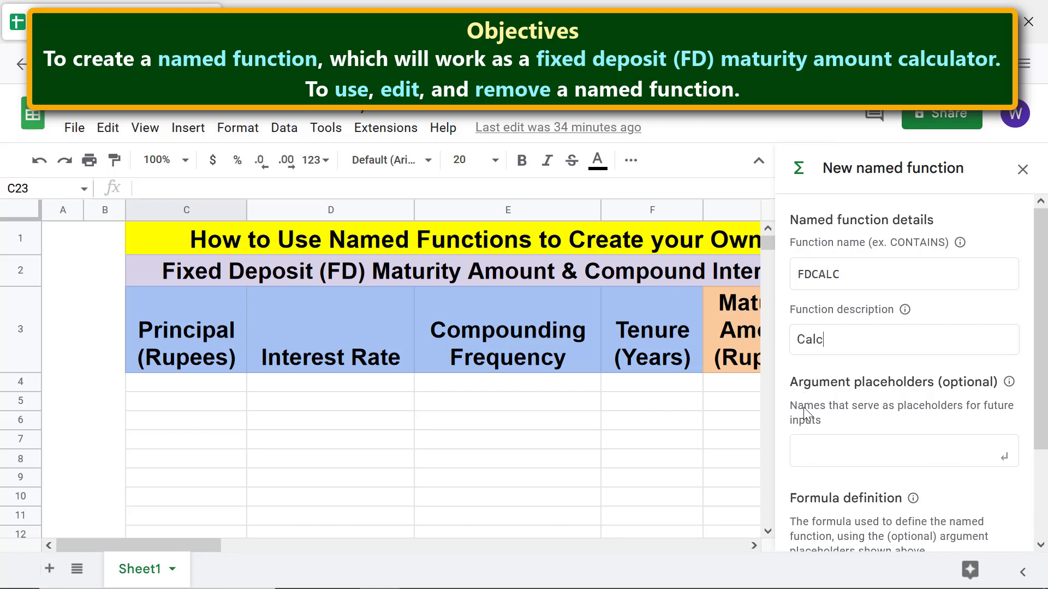
{"action": "type", "text": "ulates FD maturity amount, with pr"}
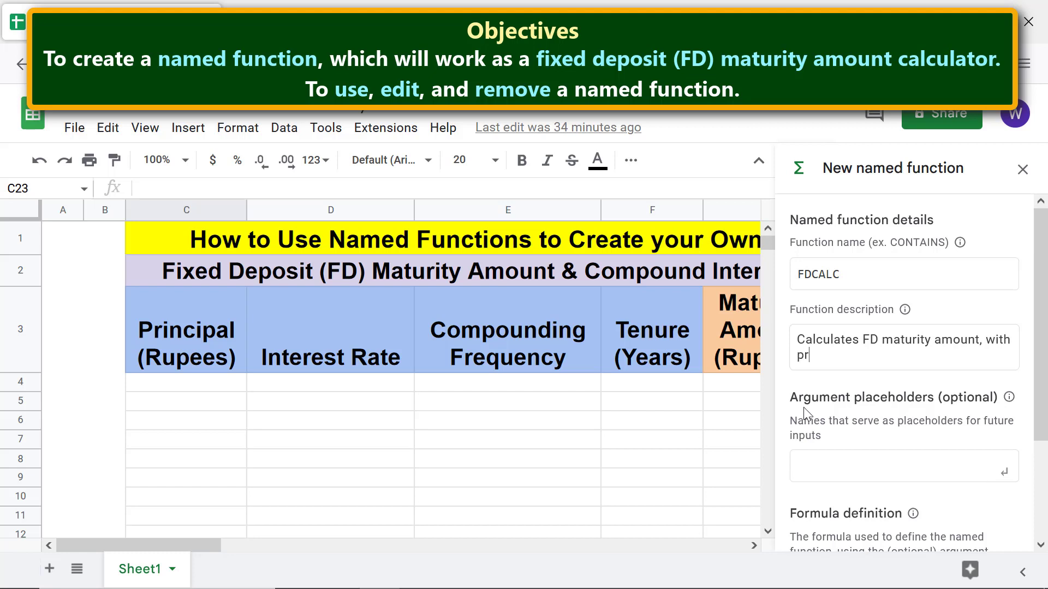
{"action": "type", "text": "incipal, interest rate, compoundi"}
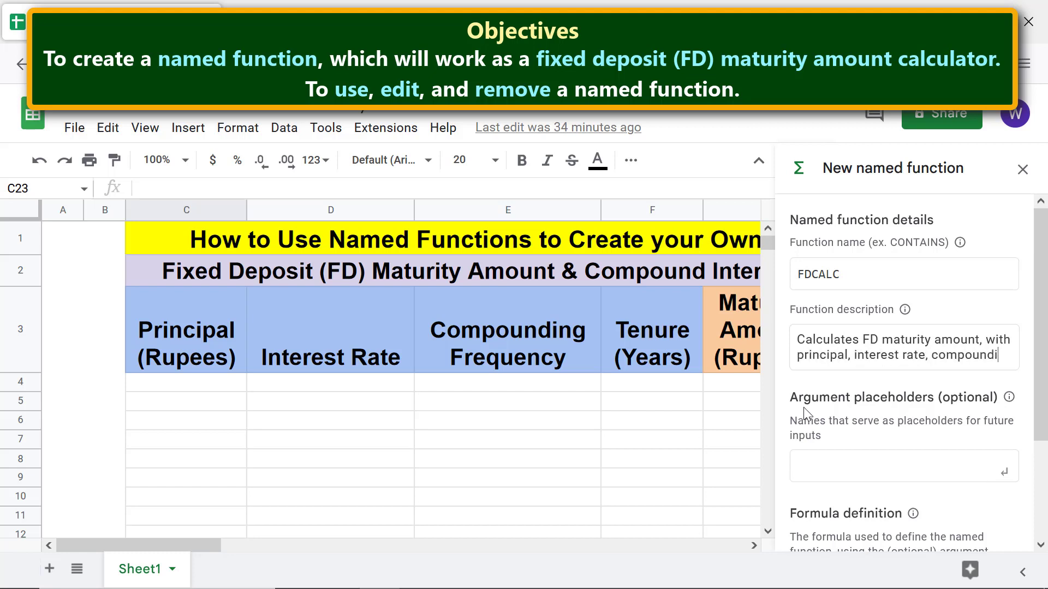
{"action": "type", "text": "ng frequency, and tenure as inputs."}
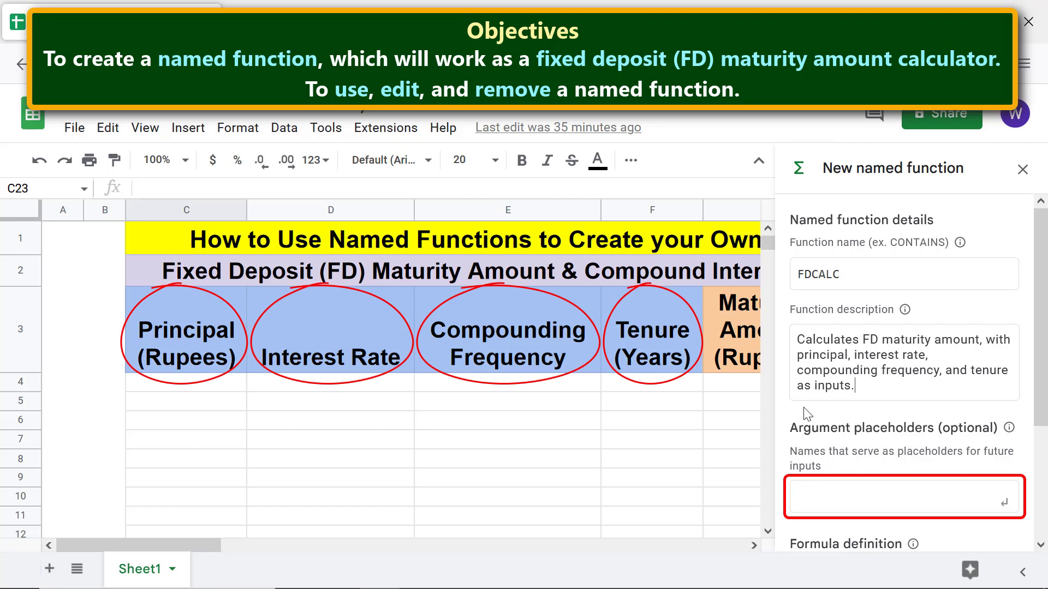
Step: Add four argument placeholders to the function in this order: principal, int_rate, comp_freq and years
{"action": "left_click", "coordinate": [828, 496]}
{"action": "type", "text": "principal"}
{"action": "key", "text": "Return"}
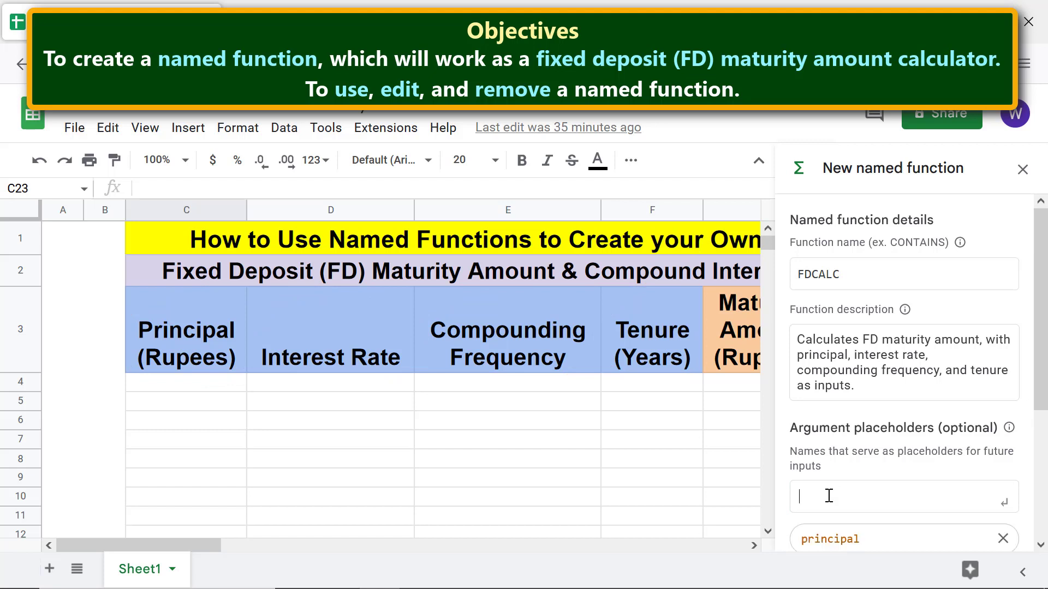
{"action": "scroll", "coordinate": [828, 496], "scroll_direction": "down", "scroll_amount": 1}
{"action": "scroll", "coordinate": [906, 371], "scroll_direction": "down", "scroll_amount": 3}
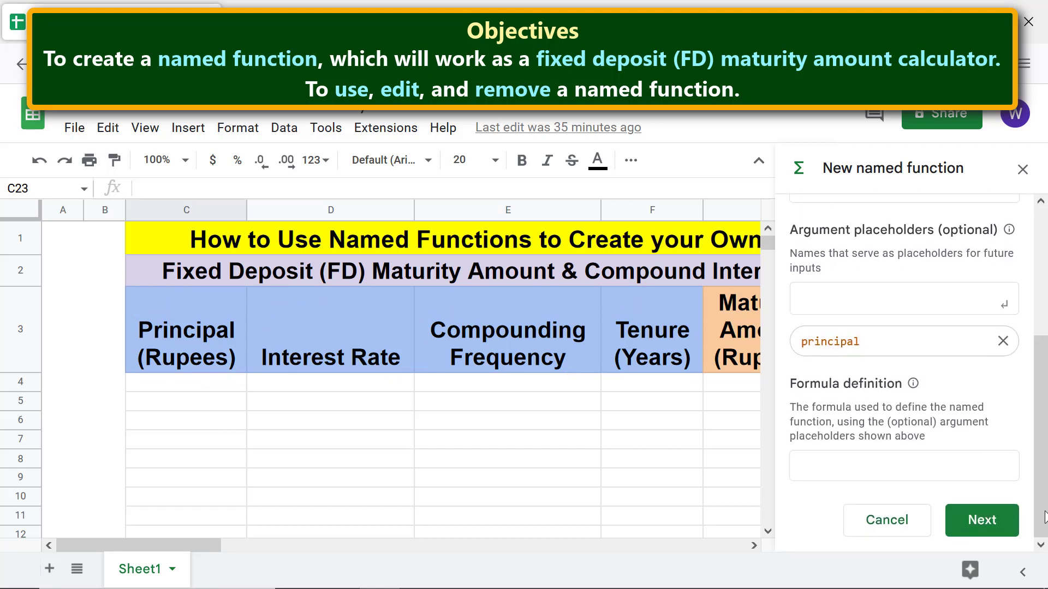
{"action": "type", "text": "int_rate"}
{"action": "key", "text": "Return"}
{"action": "type", "text": "comp_freq"}
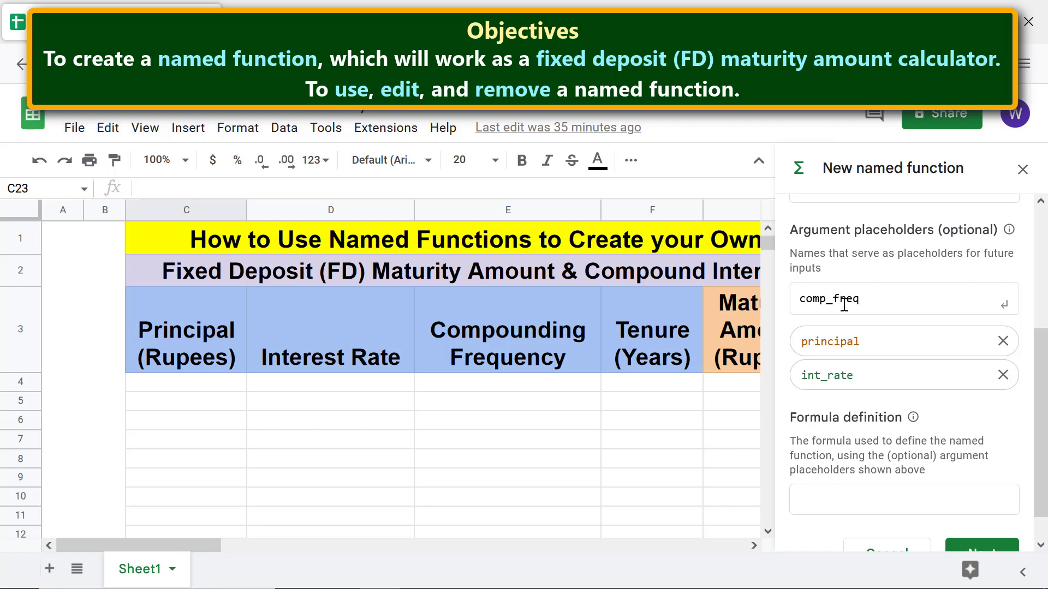
{"action": "key", "text": "Return"}
{"action": "type", "text": "years"}
{"action": "key", "text": "Return"}
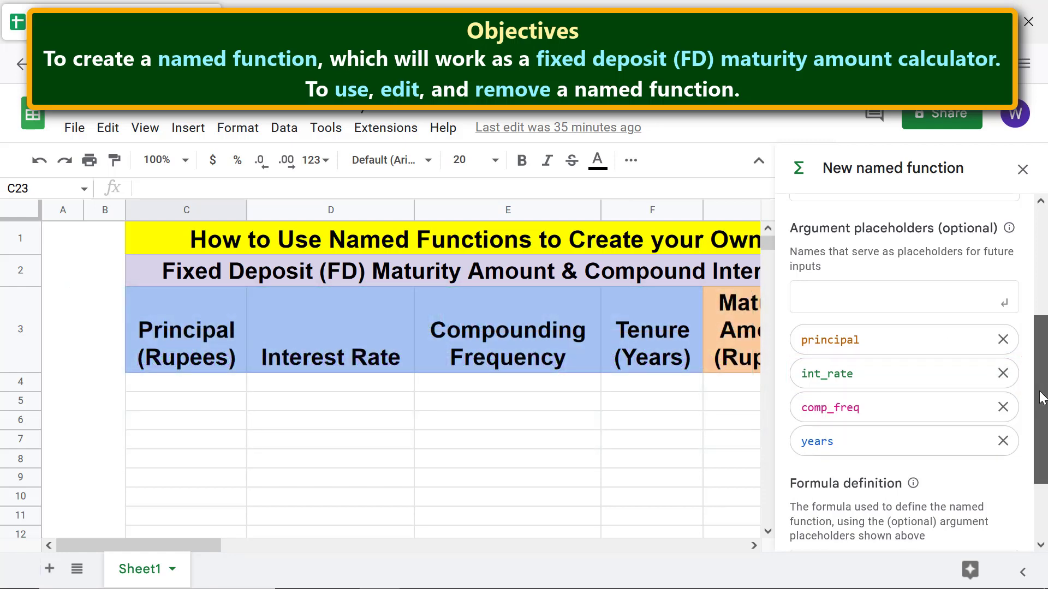
Step: Define the function's formula as =principal*(1+int_rate/comp_freq)^(comp_freq*years) and continue to the additional details
{"action": "left_click_drag", "start_coordinate": [1040, 390], "coordinate": [1042, 459]}
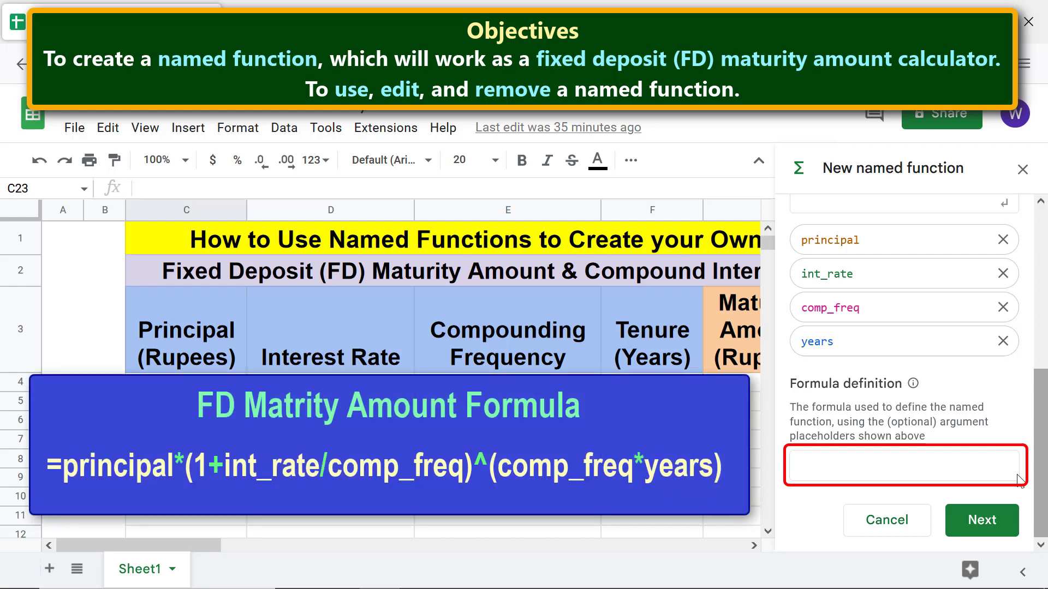
{"action": "left_click", "coordinate": [882, 467]}
{"action": "type", "text": "=princ"}
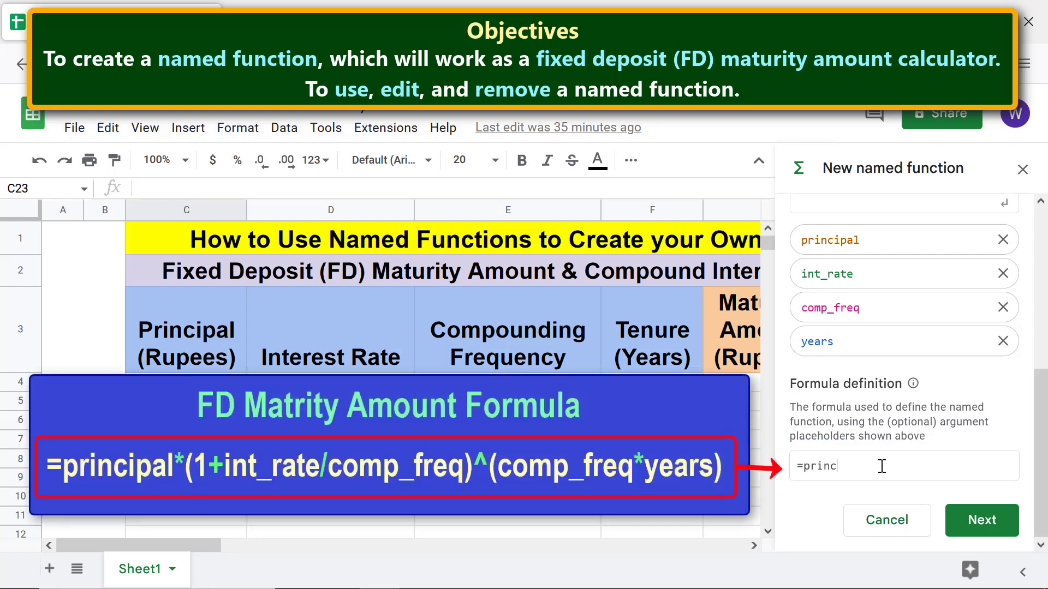
{"action": "type", "text": "ipal*(1+int_rate/comp_freq"}
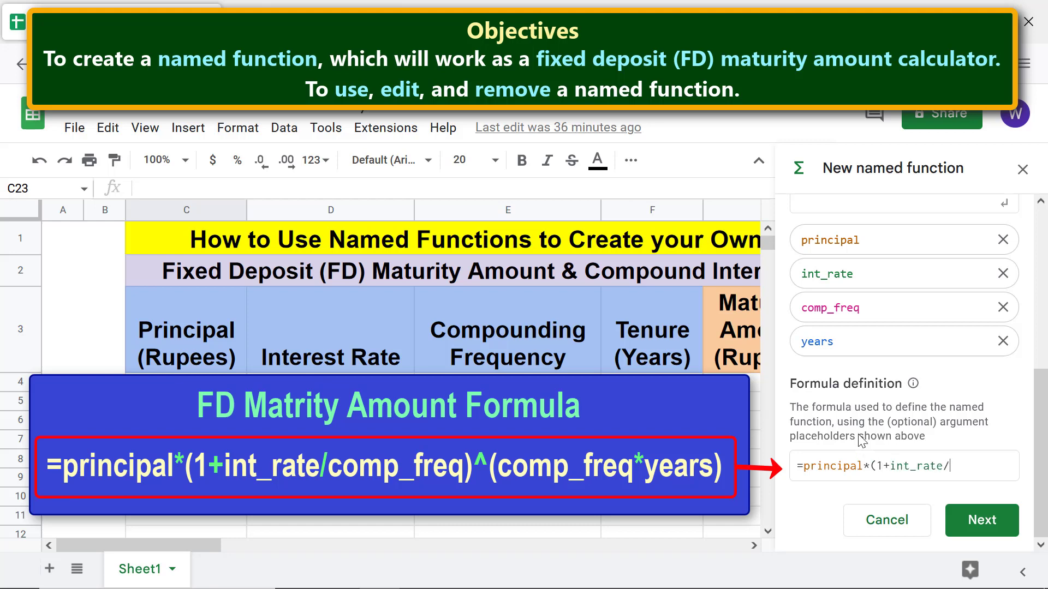
{"action": "type", "text": "comp_freq*years)"}
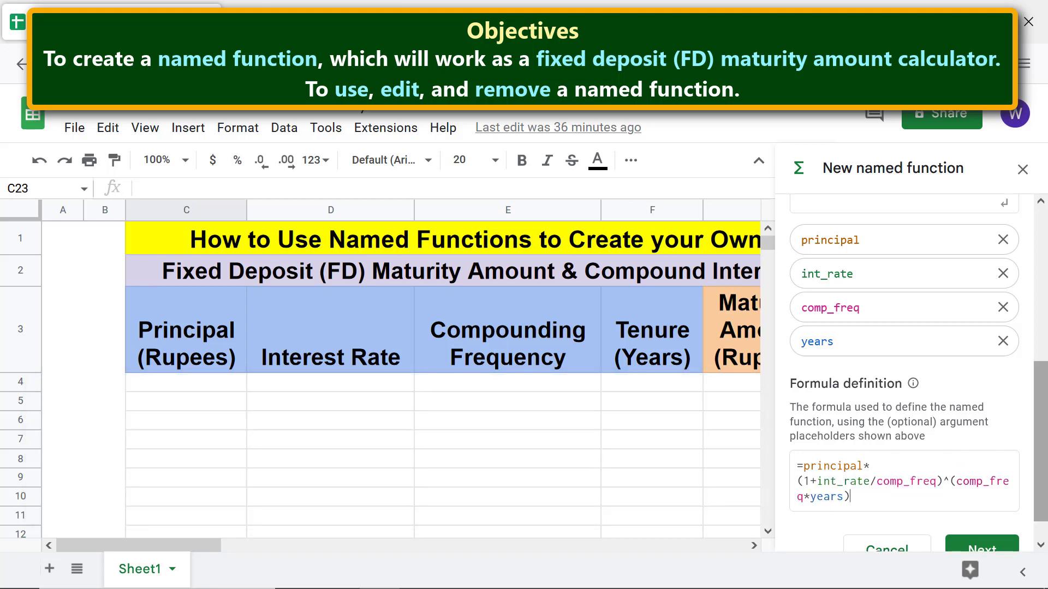
{"action": "scroll", "coordinate": [1024, 475], "scroll_direction": "down", "scroll_amount": 1}
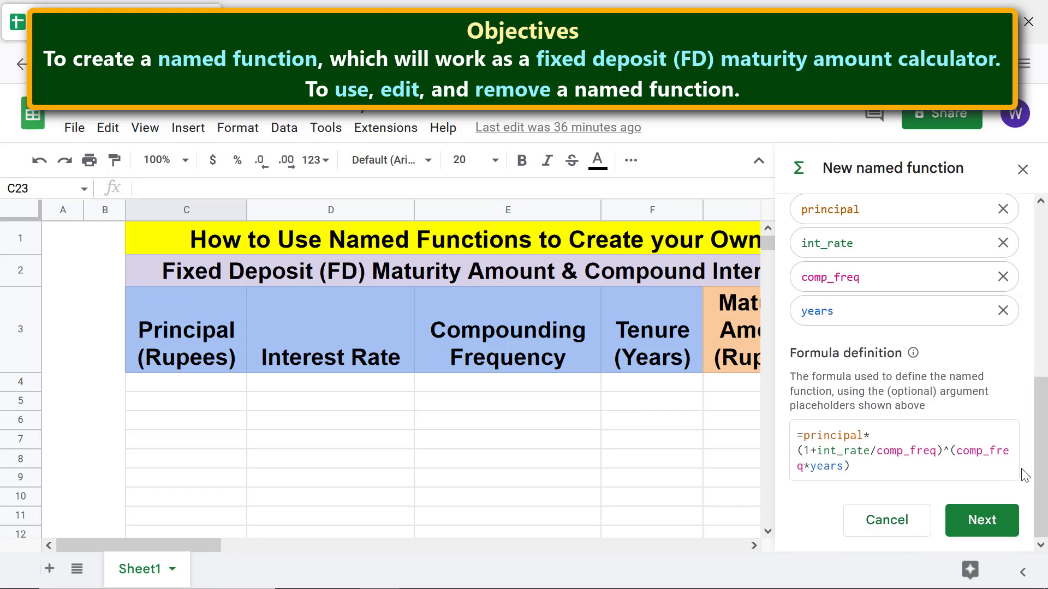
{"action": "left_click", "coordinate": [973, 521]}
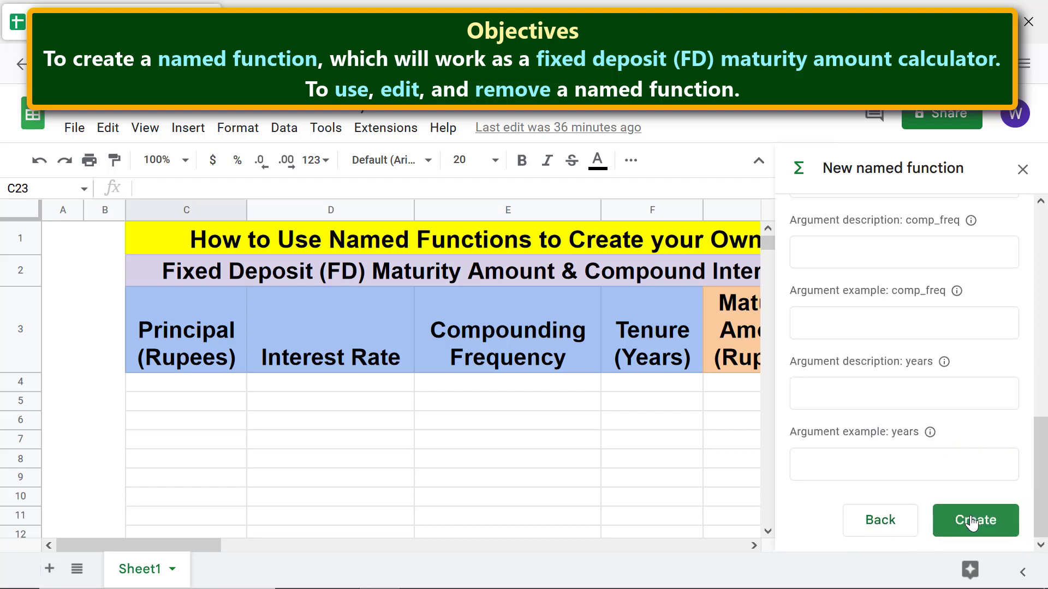
Step: Describe the principal argument as "Fixed deposit amount." and give 10000 as its example
{"action": "left_click_drag", "start_coordinate": [1039, 427], "coordinate": [1044, 251]}
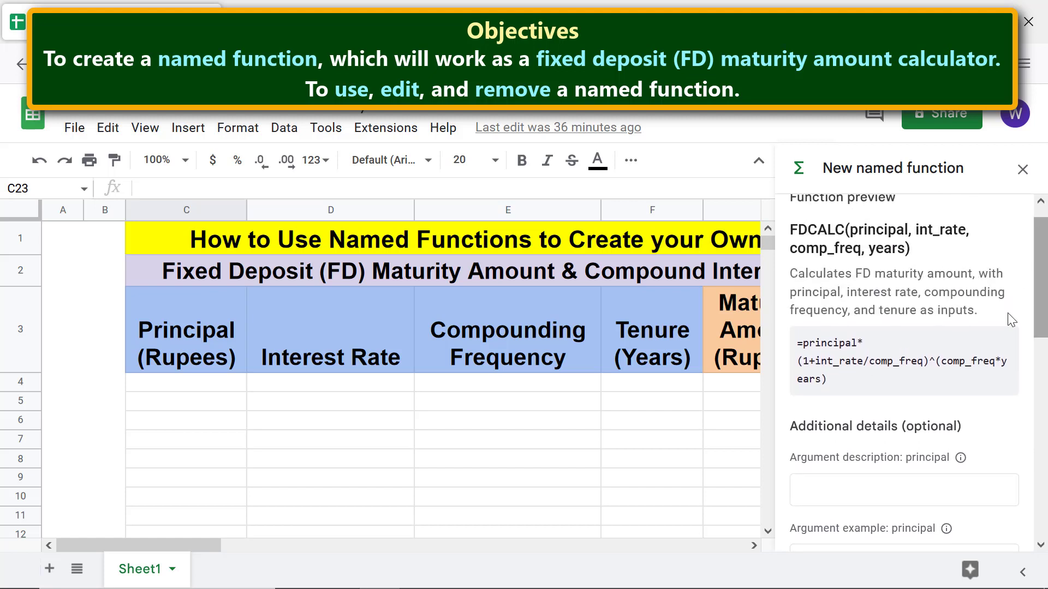
{"action": "left_click", "coordinate": [874, 499]}
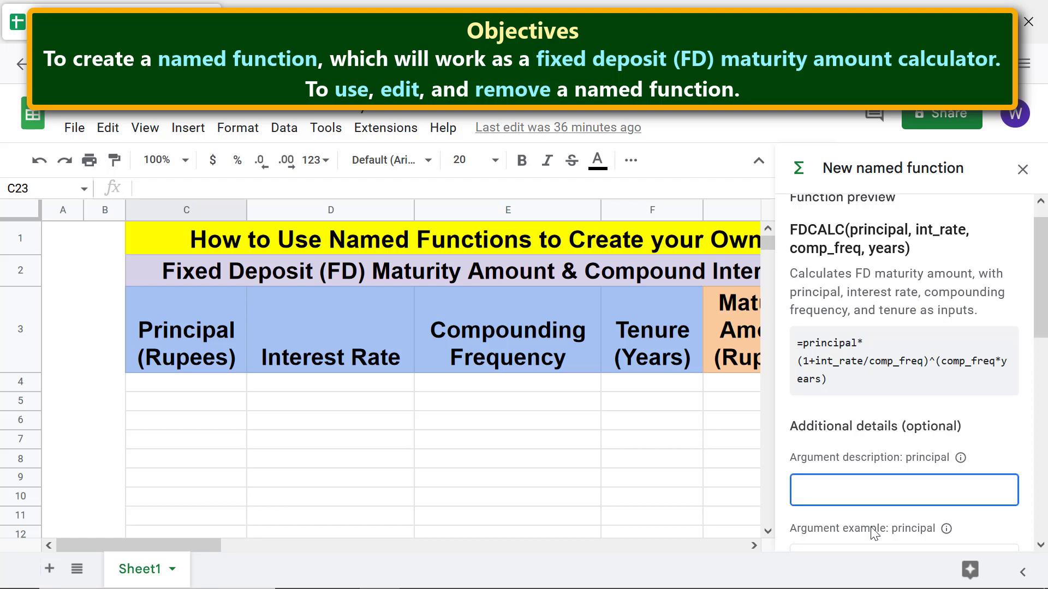
{"action": "type", "text": "Fixed deposit amount."}
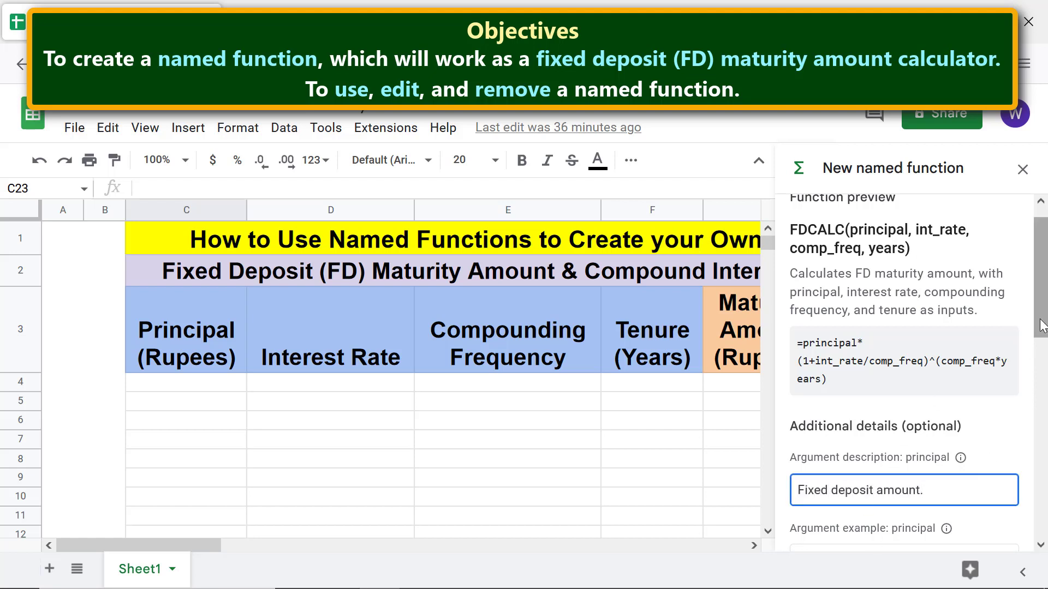
{"action": "key", "text": "Tab"}
{"action": "type", "text": "10000"}
Step: Describe the int_rate argument as "Interest rate in percent per year." and give 7% as its example
{"action": "left_click", "coordinate": [889, 518]}
{"action": "type", "text": "Interest rate in percent per year."}
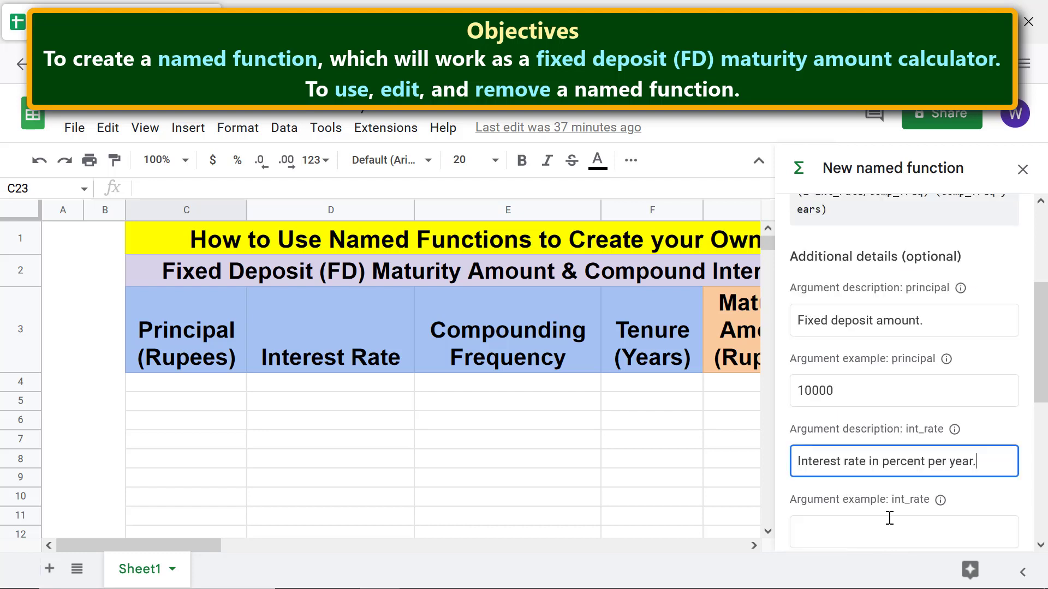
{"action": "scroll", "coordinate": [889, 518], "scroll_direction": "down", "scroll_amount": 2}
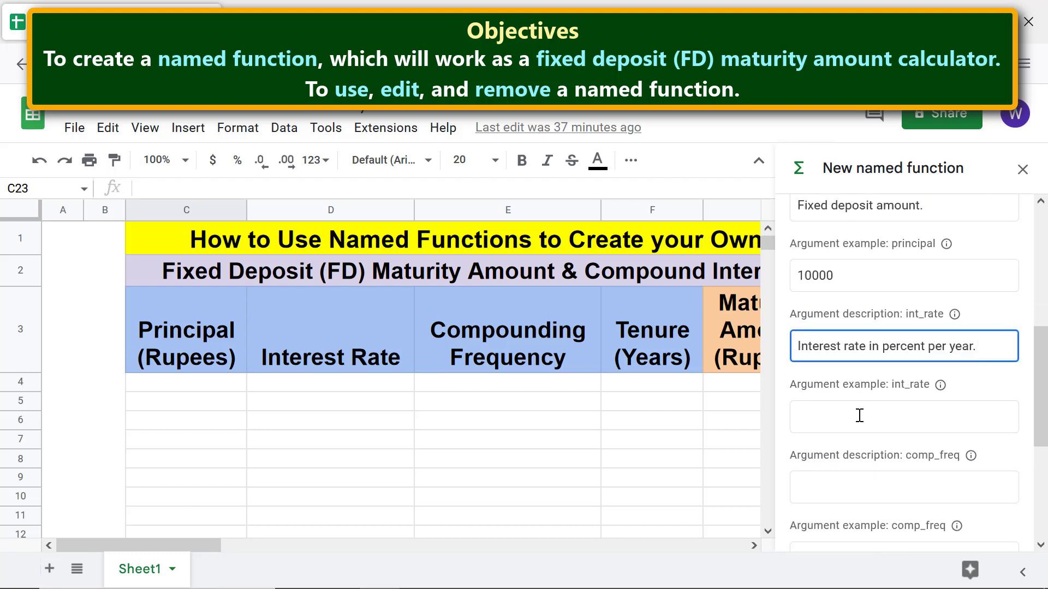
{"action": "left_click", "coordinate": [859, 416]}
{"action": "type", "text": "7%"}
Step: Describe comp_freq as monthly, quarterly, half-yearly or yearly compounding with values 12, 4, 2 and 1, and give 4 as its example
{"action": "left_click", "coordinate": [868, 491]}
{"action": "type", "text": "Compounding frequency can be monthly,"}
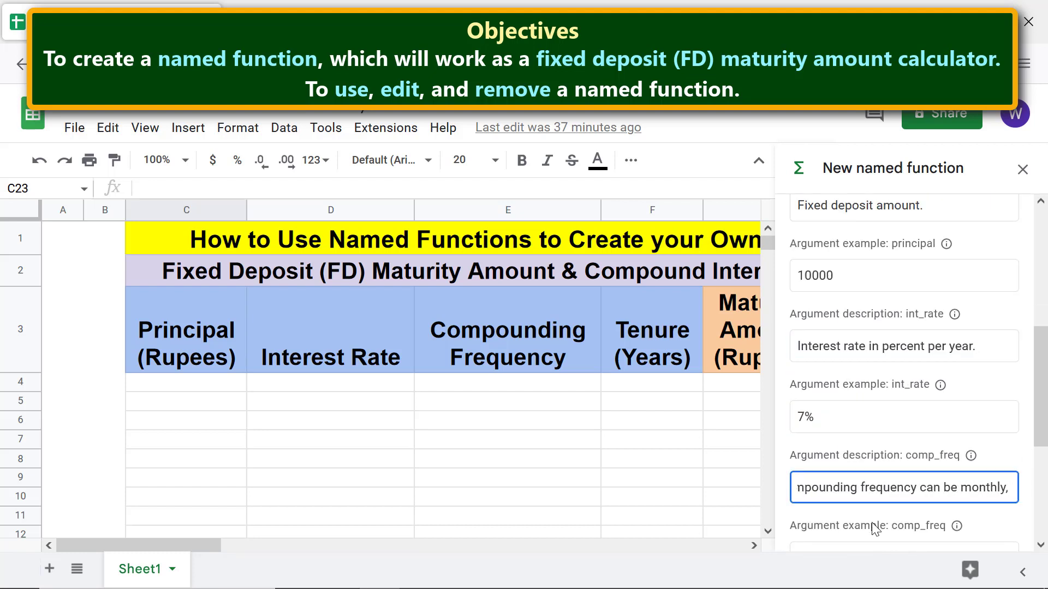
{"action": "type", "text": " quarterly, half-yearly, or yearly."}
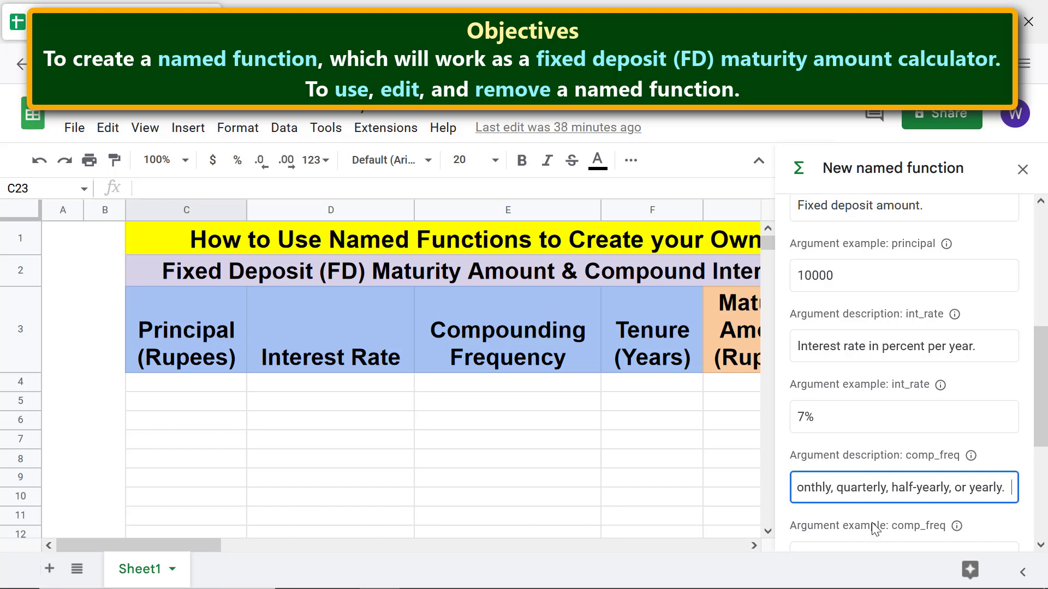
{"action": "type", "text": "  The values are 12 for monthly, 4, for quarterly"}
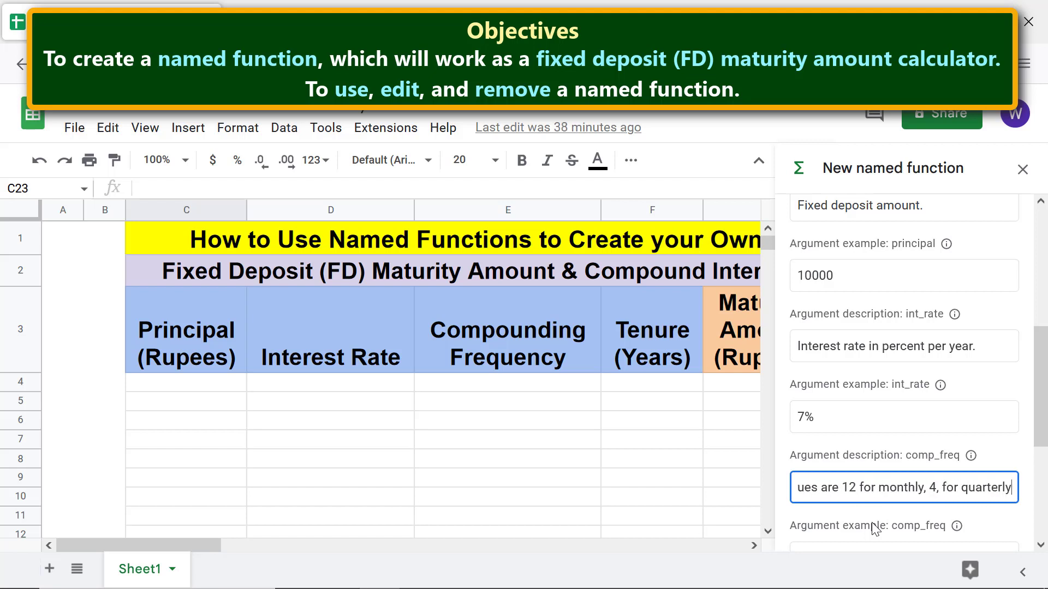
{"action": "type", "text": ", 2 for half-yearly, 1 for yearly compounding of interest."}
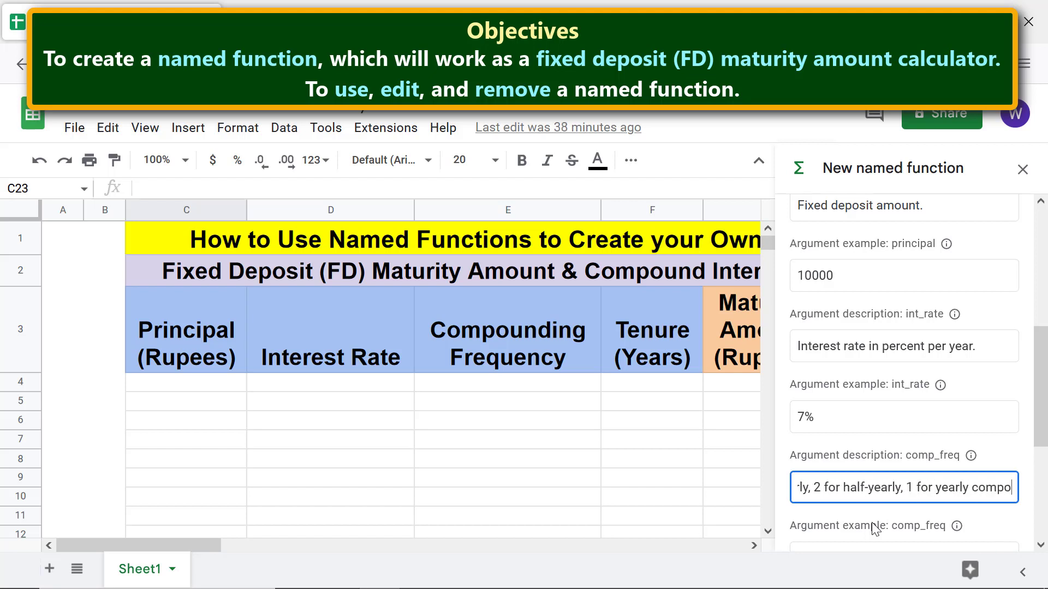
{"action": "scroll", "coordinate": [875, 529], "scroll_direction": "down", "scroll_amount": 1}
{"action": "left_click", "coordinate": [877, 467]}
{"action": "type", "text": "4"}
Step: Describe the years argument as "Tenure of fixed deposit in years." with example 3, and create the named function
{"action": "scroll", "coordinate": [878, 464], "scroll_direction": "down", "scroll_amount": 2}
{"action": "left_click", "coordinate": [890, 404]}
{"action": "type", "text": "Tenure of fixed deposit in years."}
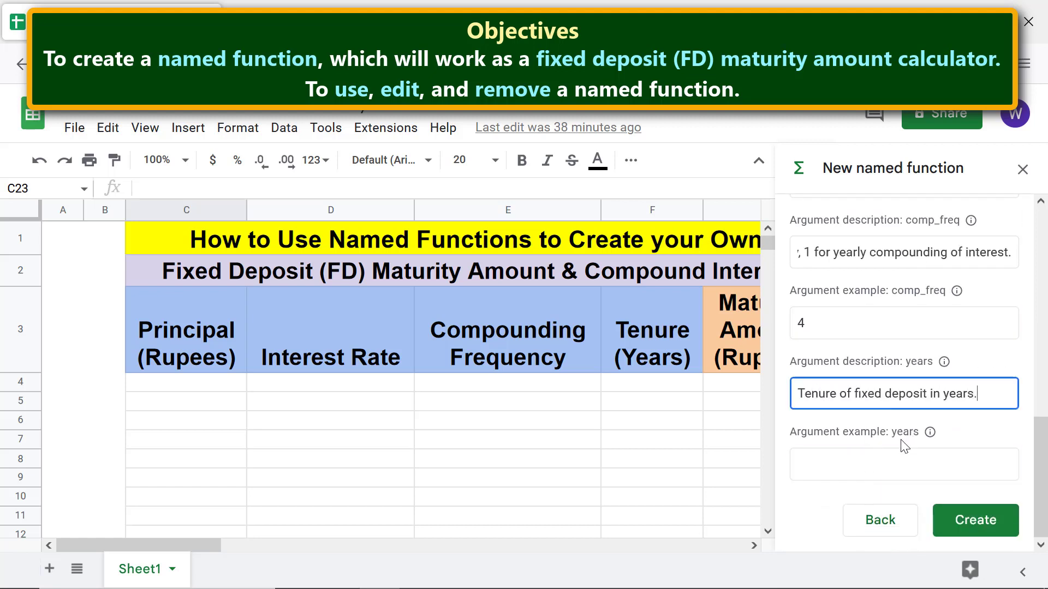
{"action": "left_click", "coordinate": [874, 463]}
{"action": "type", "text": "3"}
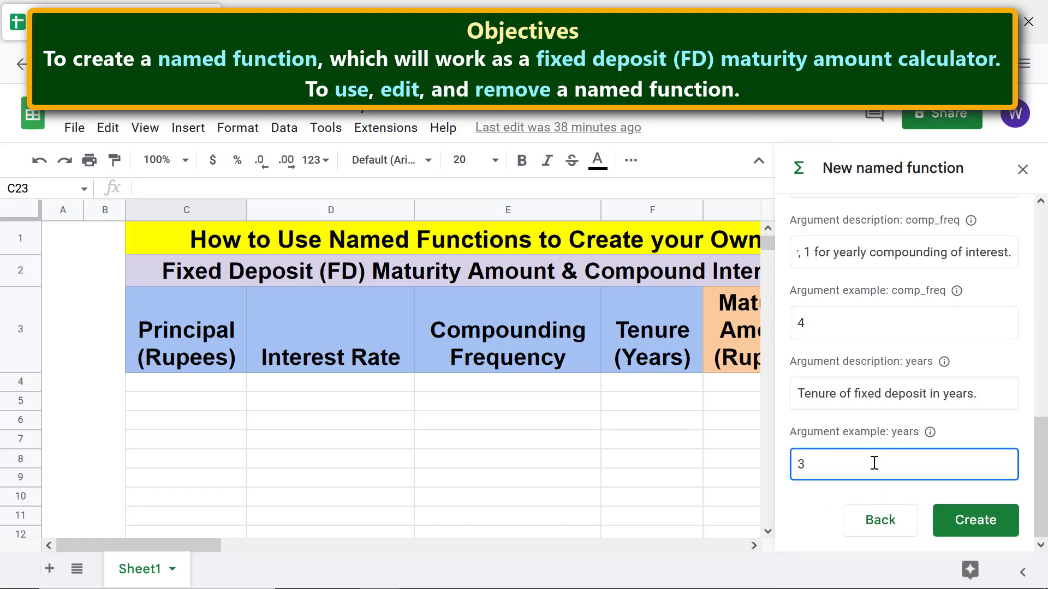
{"action": "left_click", "coordinate": [950, 522]}
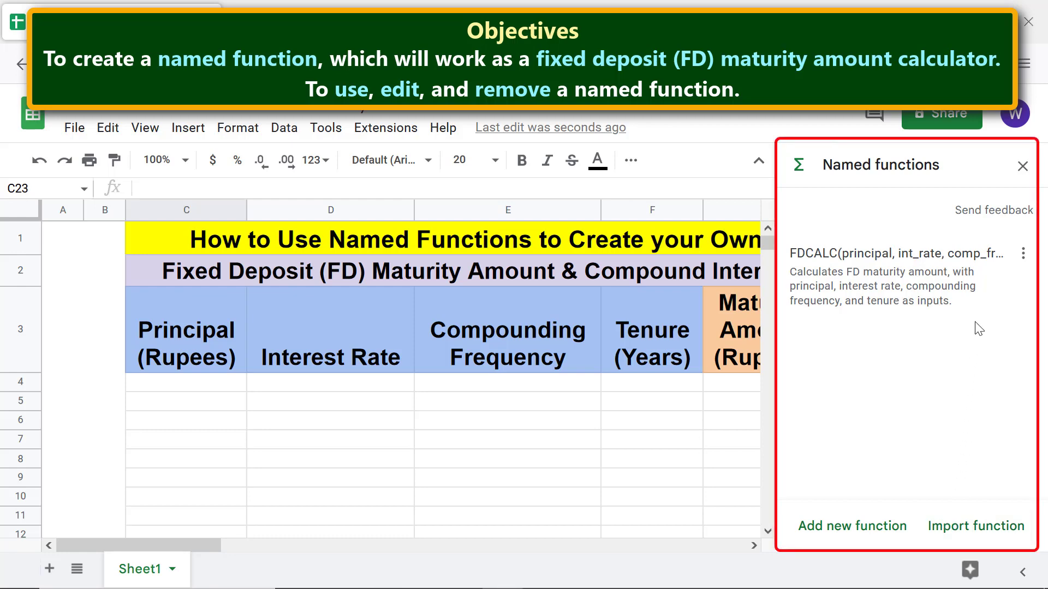
{"action": "left_click", "coordinate": [1022, 166]}
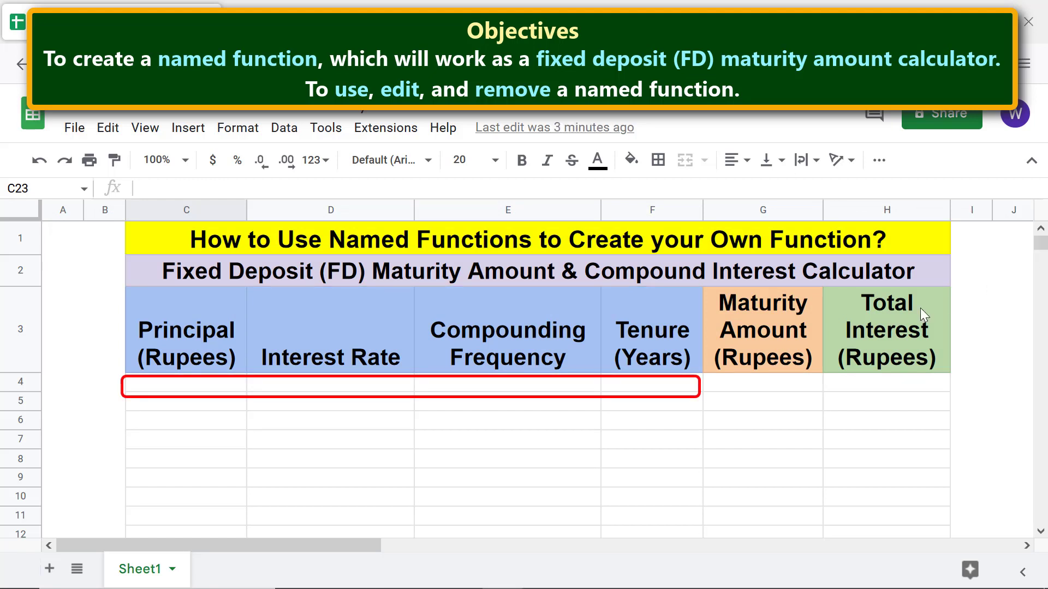
Step: Fill row 4 with principal 10000, interest rate 7.50%, compounding frequency 4 and tenure 1
{"action": "left_click", "coordinate": [229, 382]}
{"action": "type", "text": "10000"}
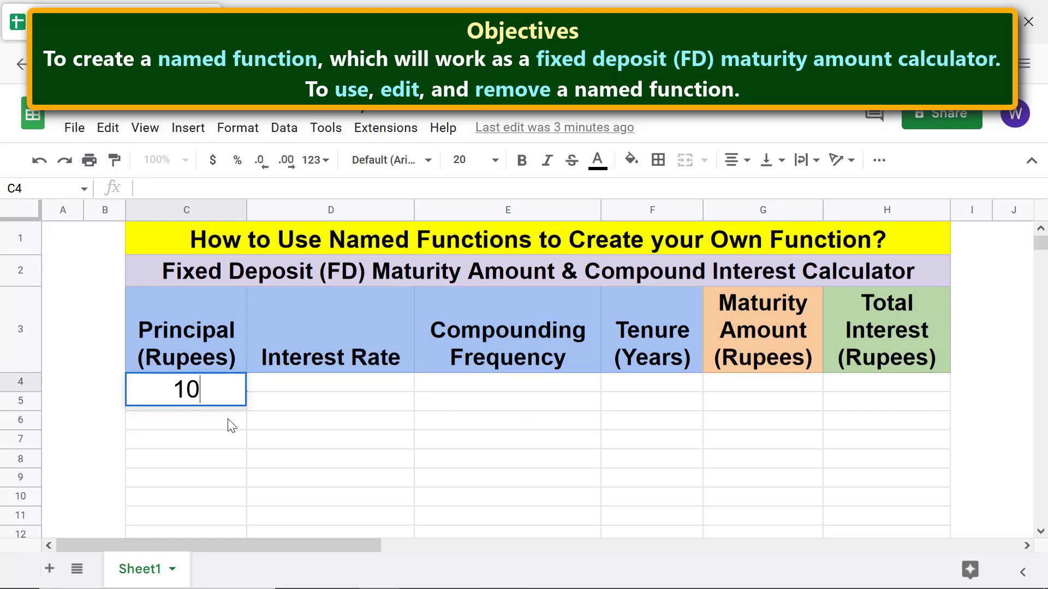
{"action": "key", "text": "Tab"}
{"action": "type", "text": "7.50%"}
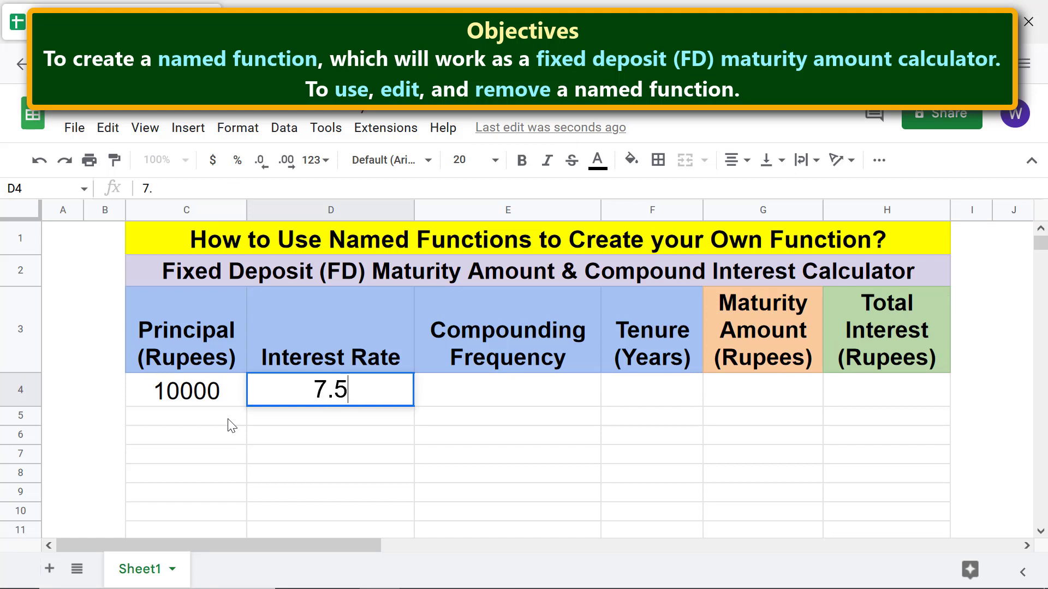
{"action": "key", "text": "Tab"}
{"action": "type", "text": "4"}
{"action": "key", "text": "Tab"}
{"action": "type", "text": "1"}
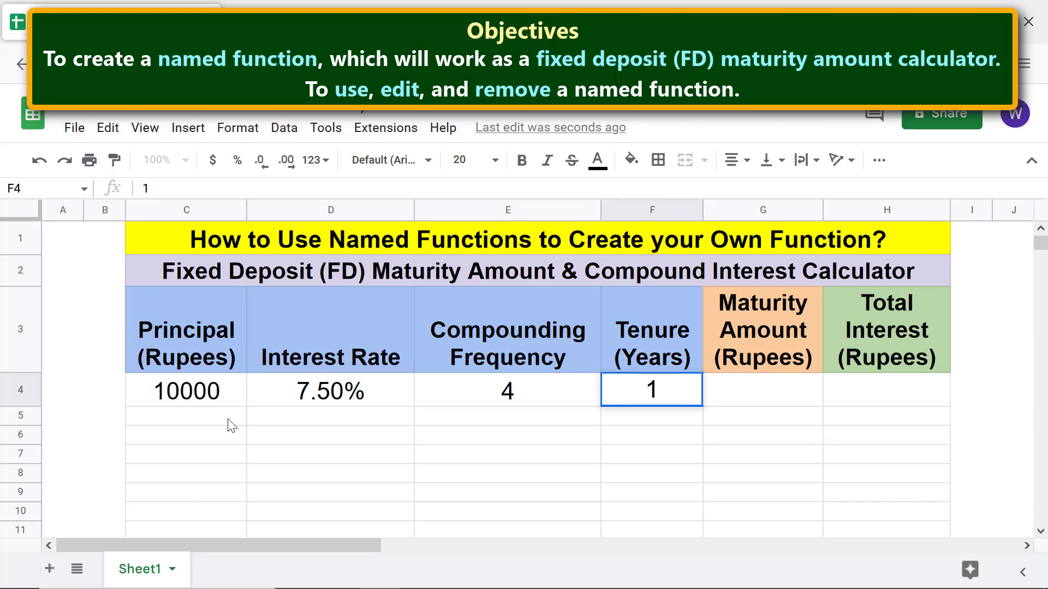
{"action": "key", "text": "Tab"}
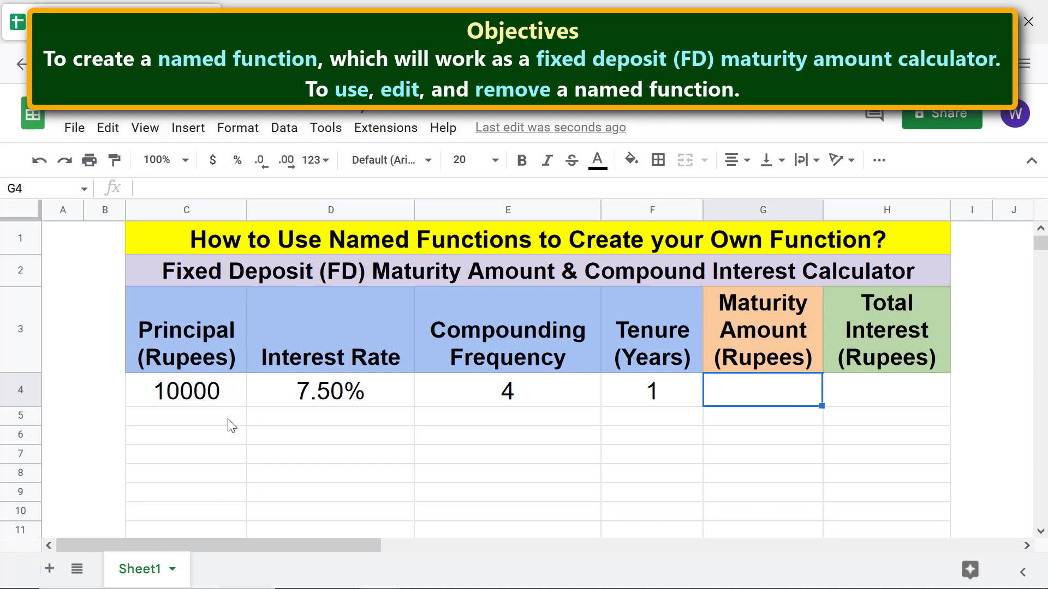
Step: Begin an FDCALC formula in the Maturity Amount cell G4 and view the named function's expanded help
{"action": "type", "text": "="}
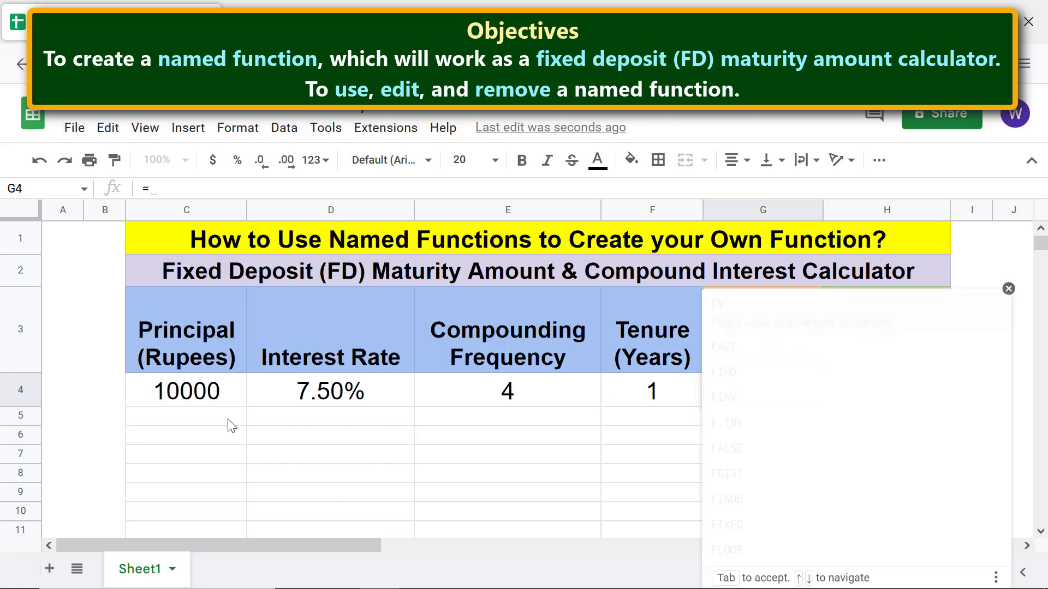
{"action": "type", "text": "fd"}
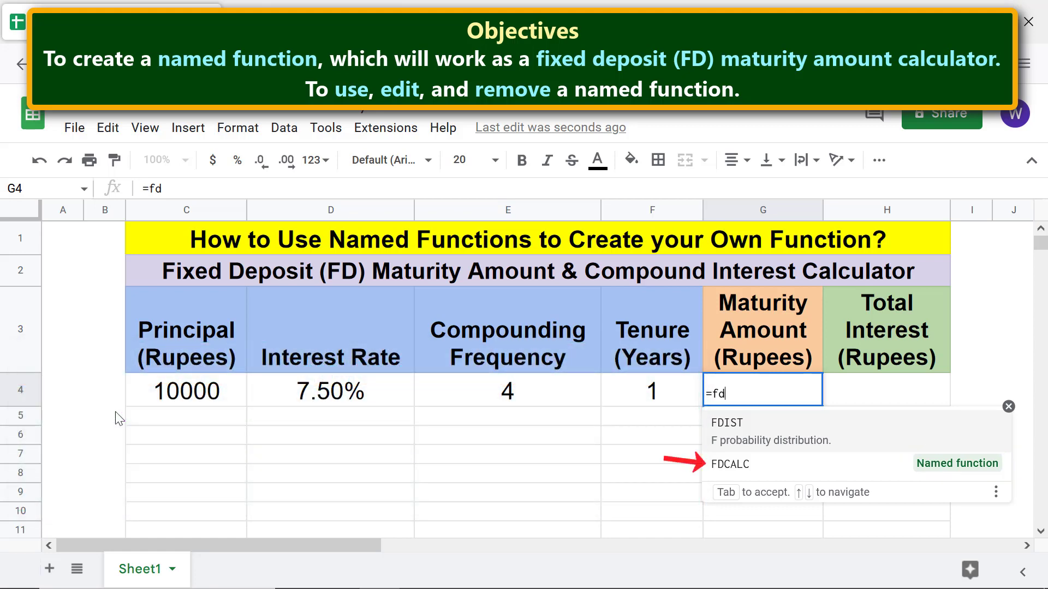
{"action": "left_click", "coordinate": [726, 467]}
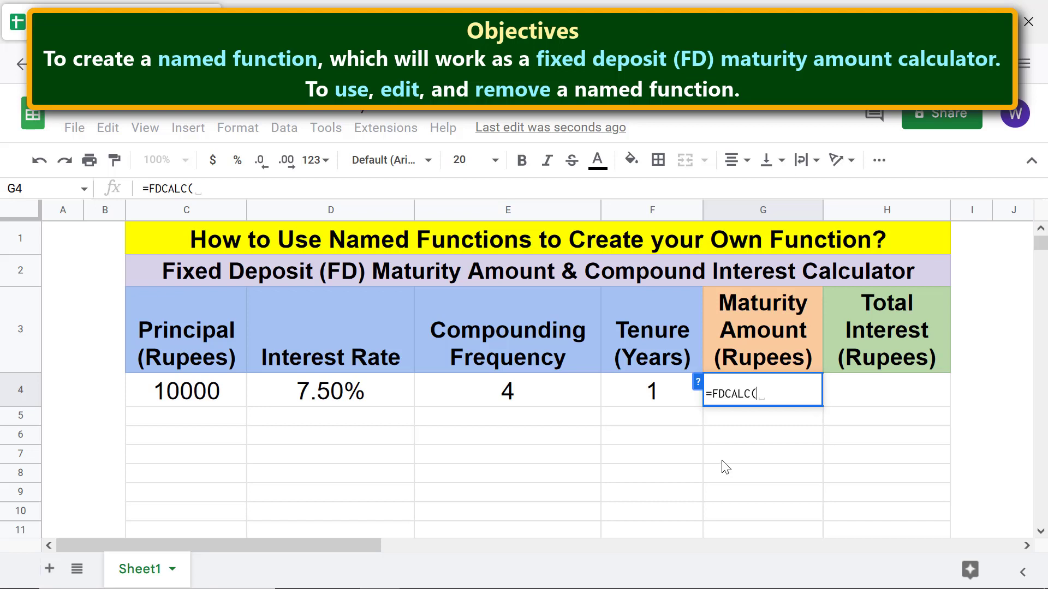
{"action": "left_click", "coordinate": [698, 382]}
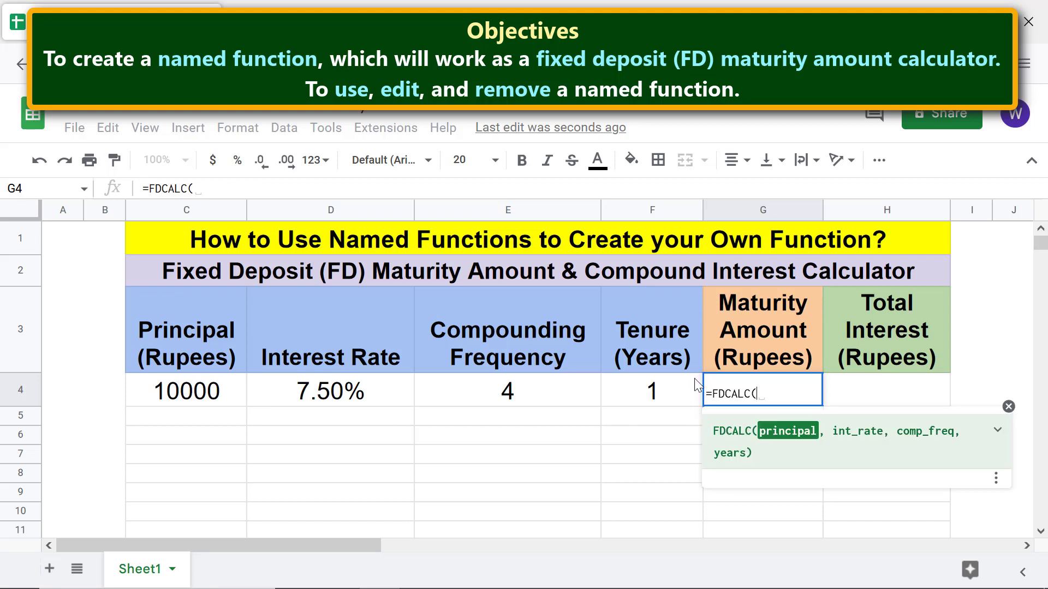
{"action": "left_click", "coordinate": [997, 432]}
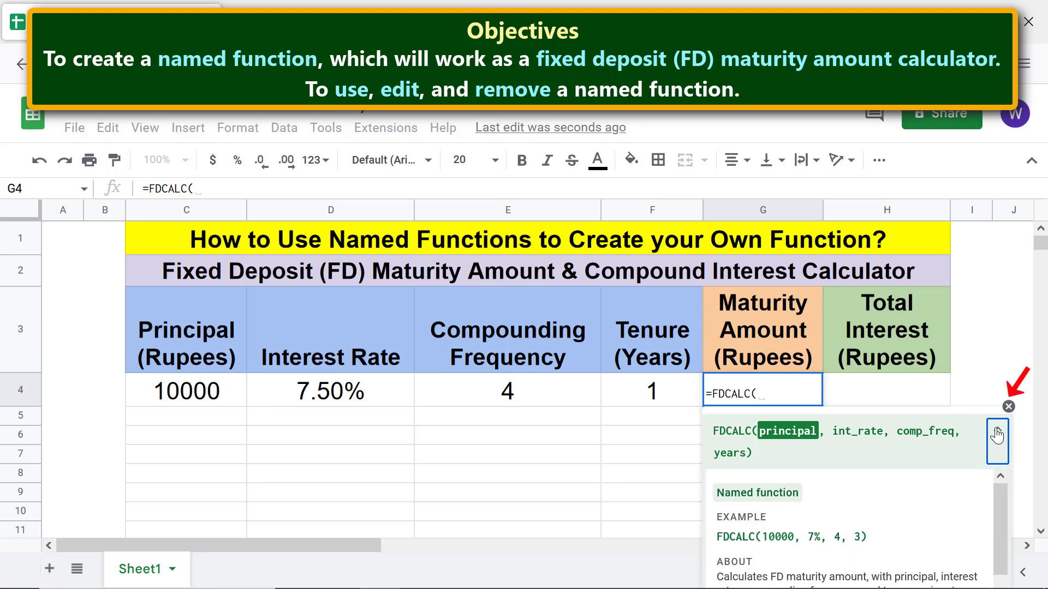
{"action": "left_click", "coordinate": [1009, 406]}
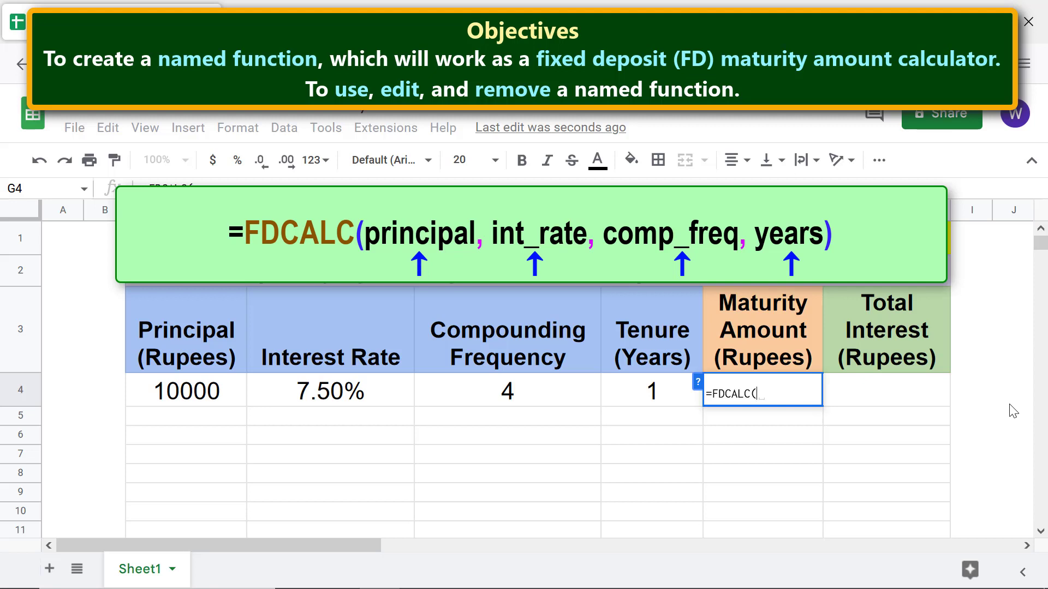
Step: Complete the FDCALC formula in G4 with C4, D4, E4 and F4 as its arguments
{"action": "left_click", "coordinate": [221, 407]}
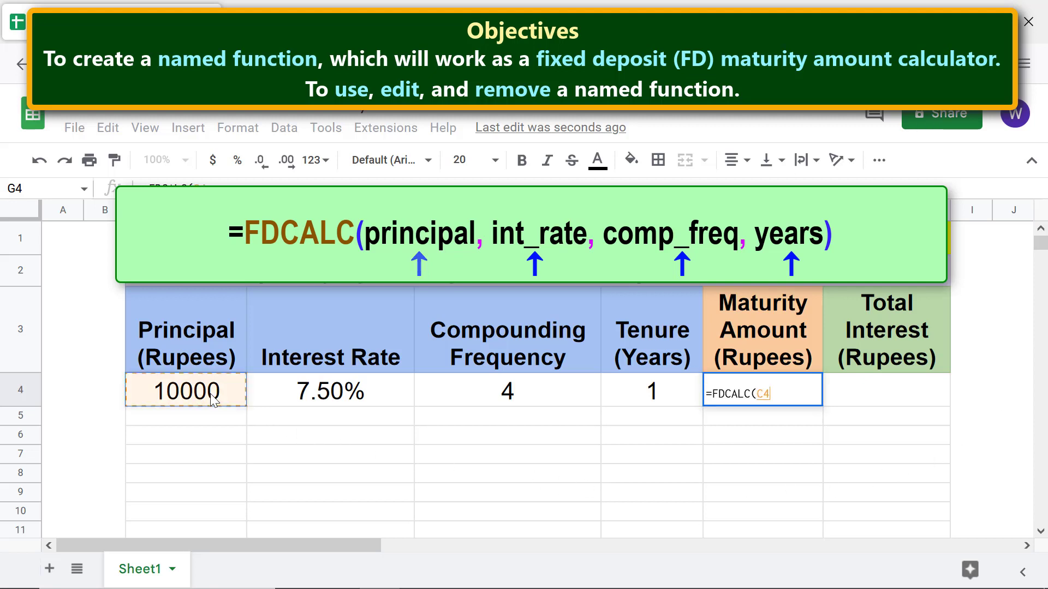
{"action": "type", "text": ","}
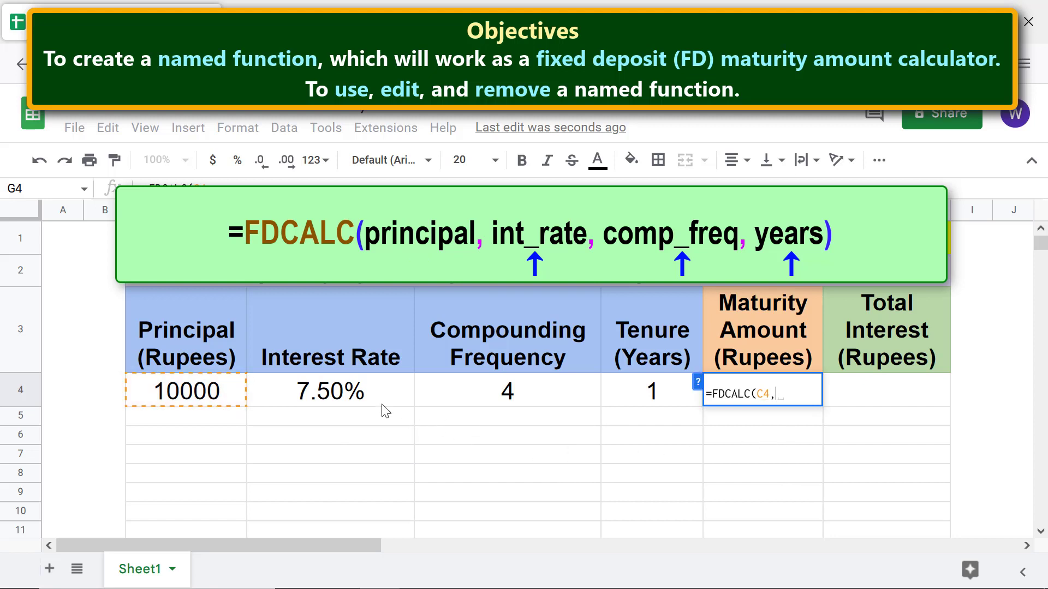
{"action": "left_click", "coordinate": [360, 397]}
{"action": "type", "text": ","}
{"action": "left_click", "coordinate": [491, 398]}
{"action": "type", "text": ","}
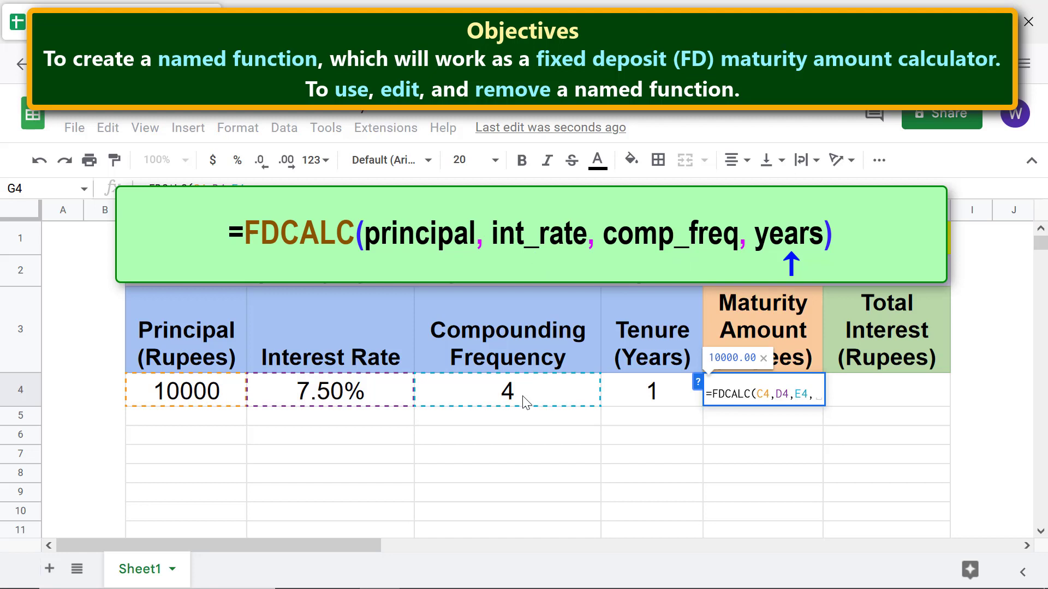
{"action": "left_click", "coordinate": [637, 398]}
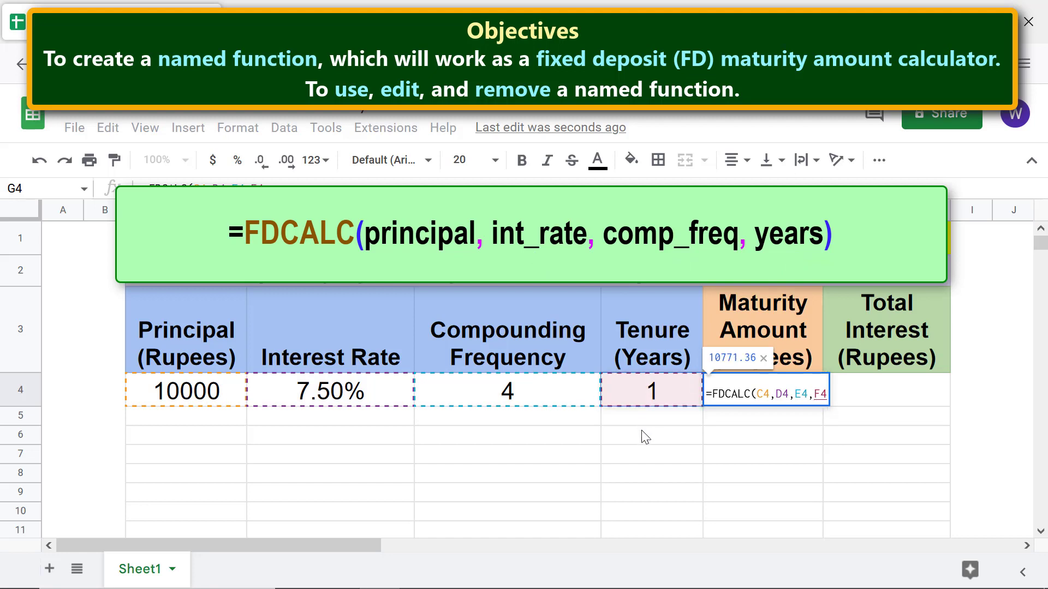
{"action": "key", "text": "Return"}
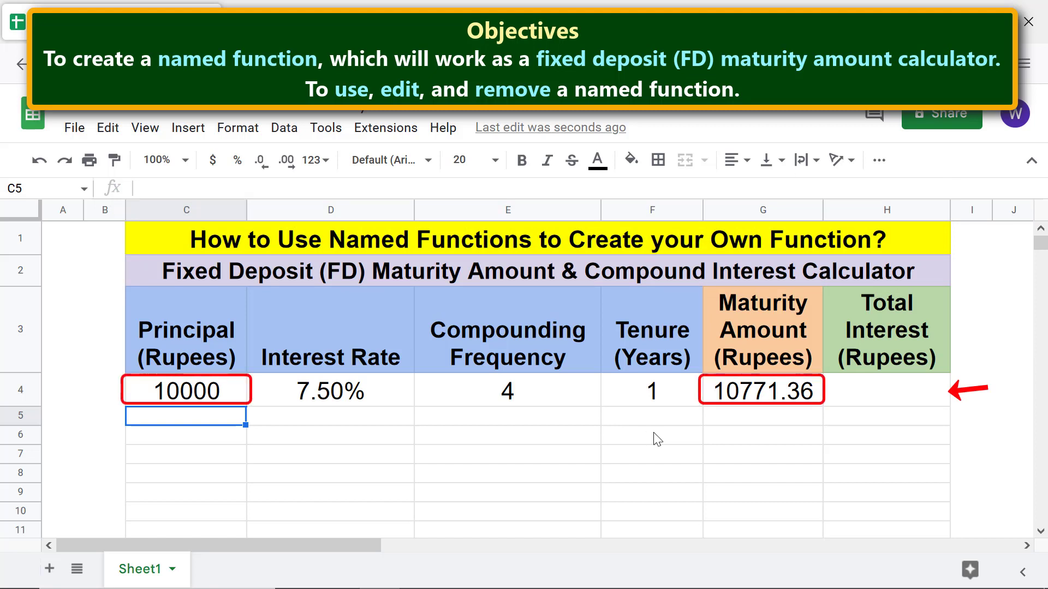
Step: Calculate the total interest in H4 with the formula =G4-C4
{"action": "left_click", "coordinate": [863, 390]}
{"action": "type", "text": "="}
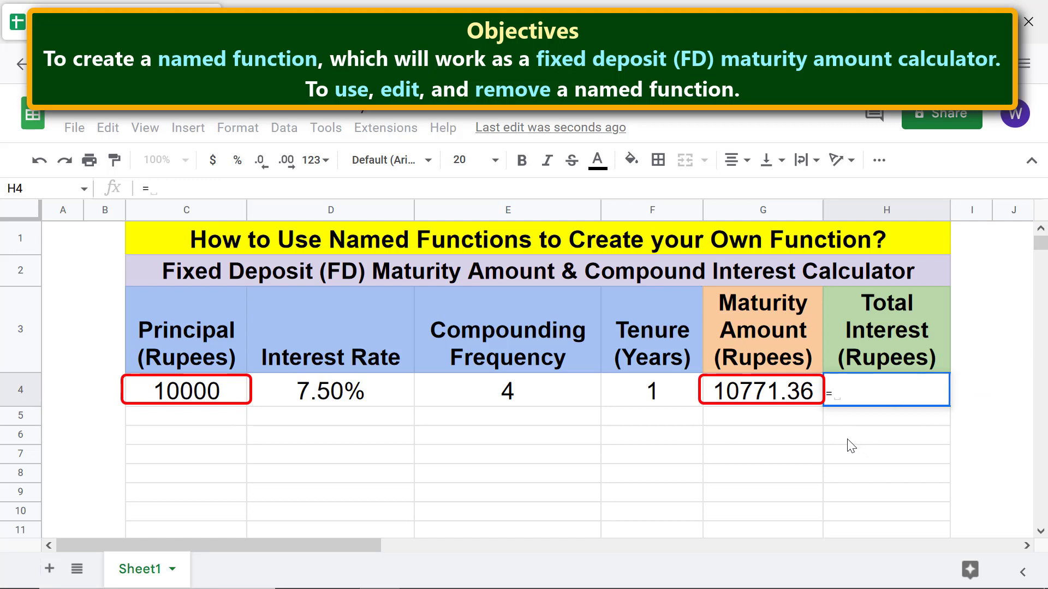
{"action": "left_click", "coordinate": [764, 391]}
{"action": "type", "text": "-"}
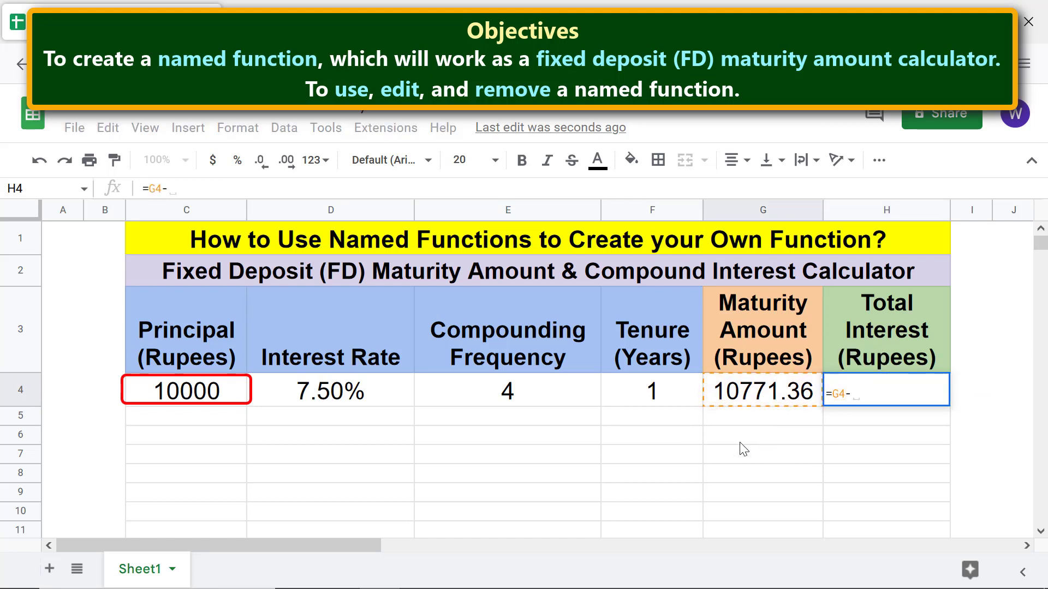
{"action": "left_click", "coordinate": [232, 395]}
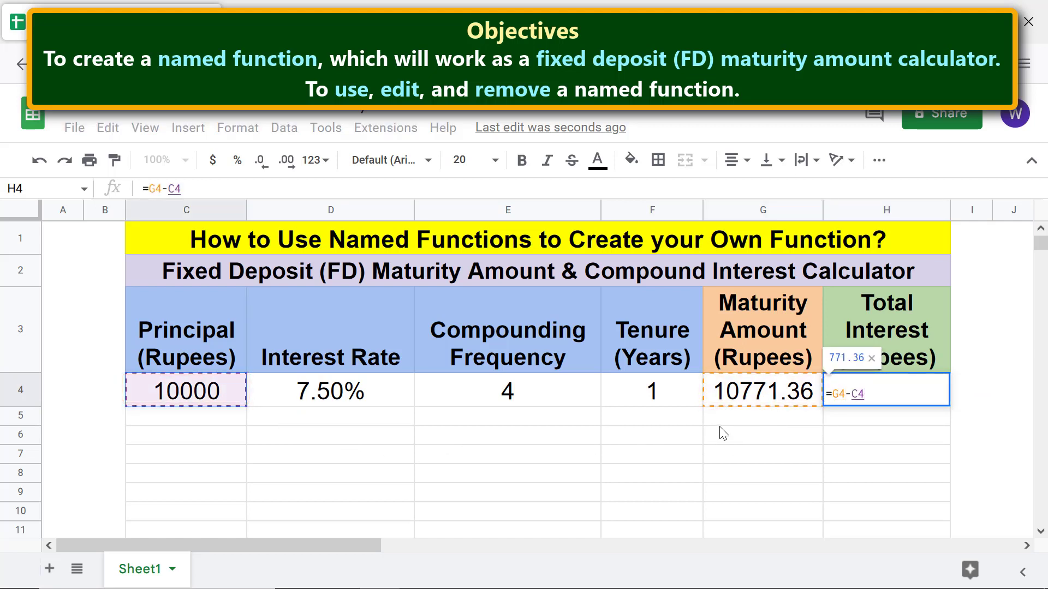
{"action": "key", "text": "Return"}
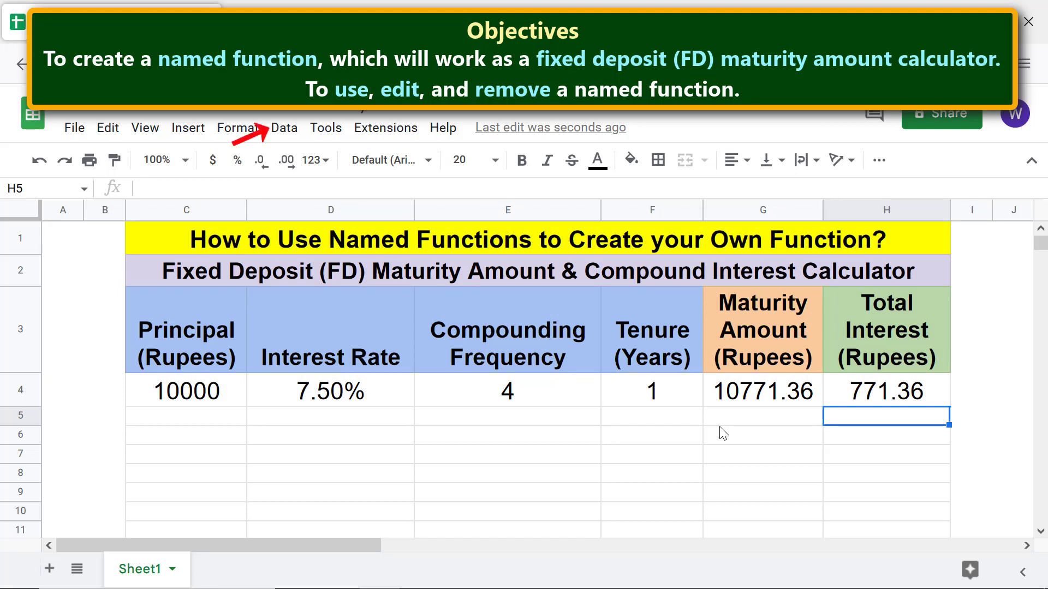
Step: Edit the FDCALC named function so its formula definition is =principal*POW(1+int_rate/comp_freq,comp_freq*years)
{"action": "left_click", "coordinate": [284, 129]}
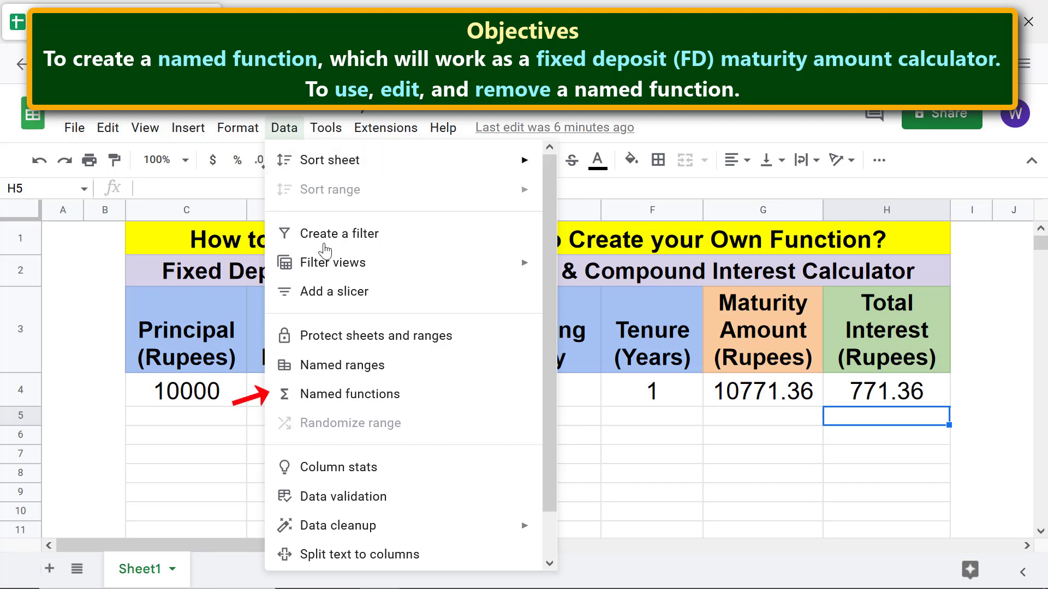
{"action": "left_click", "coordinate": [350, 394]}
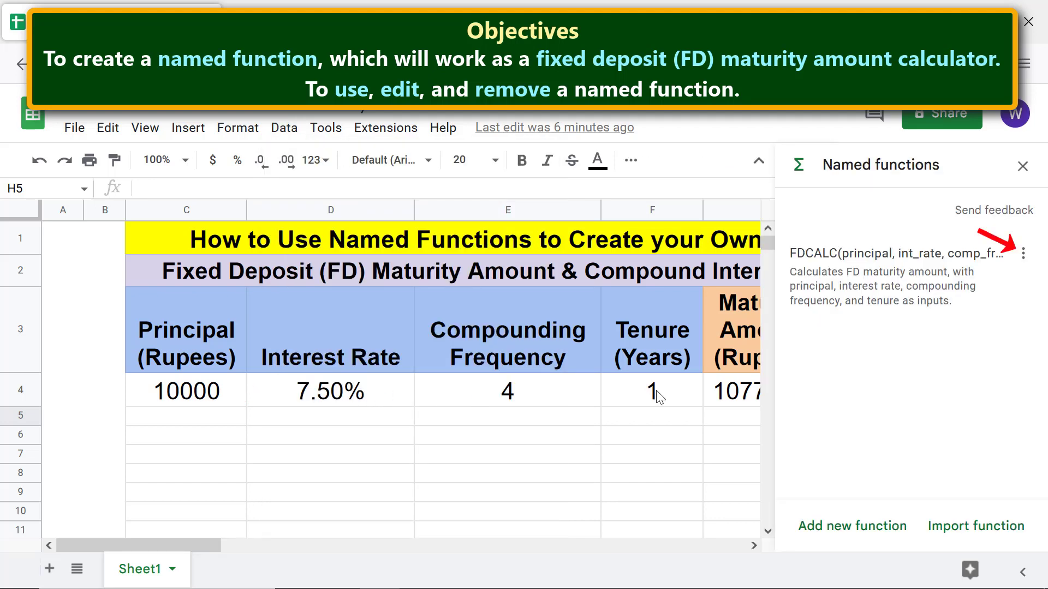
{"action": "left_click", "coordinate": [1023, 254]}
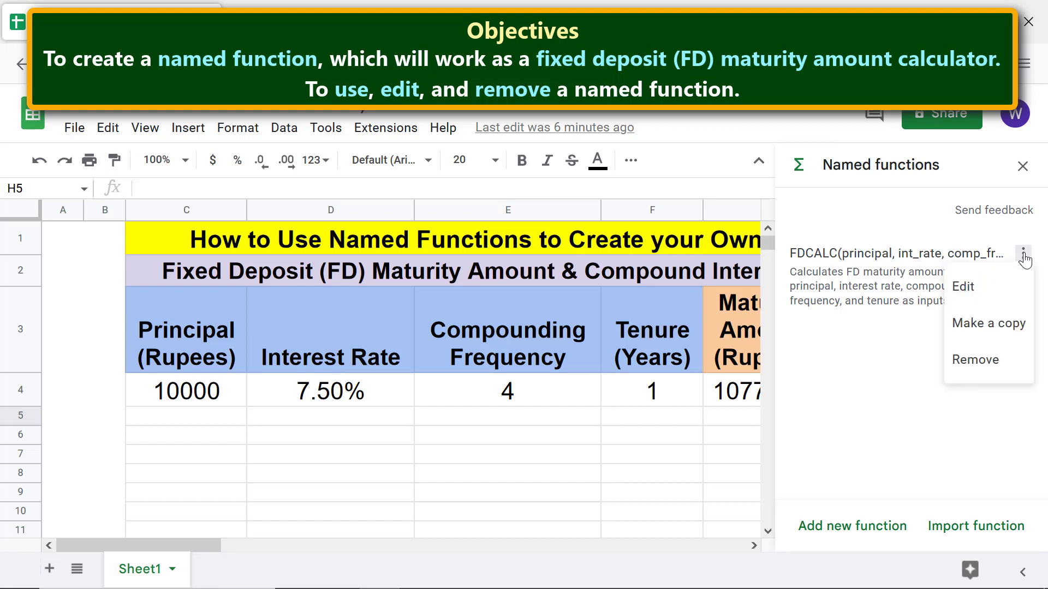
{"action": "left_click", "coordinate": [967, 290]}
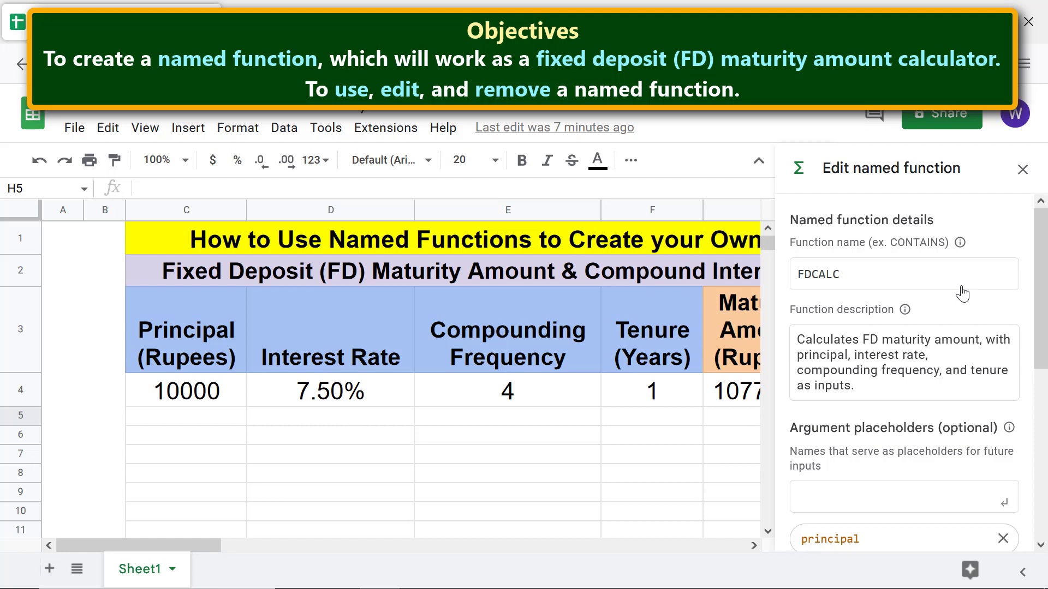
{"action": "left_click_drag", "start_coordinate": [1043, 298], "coordinate": [1045, 497]}
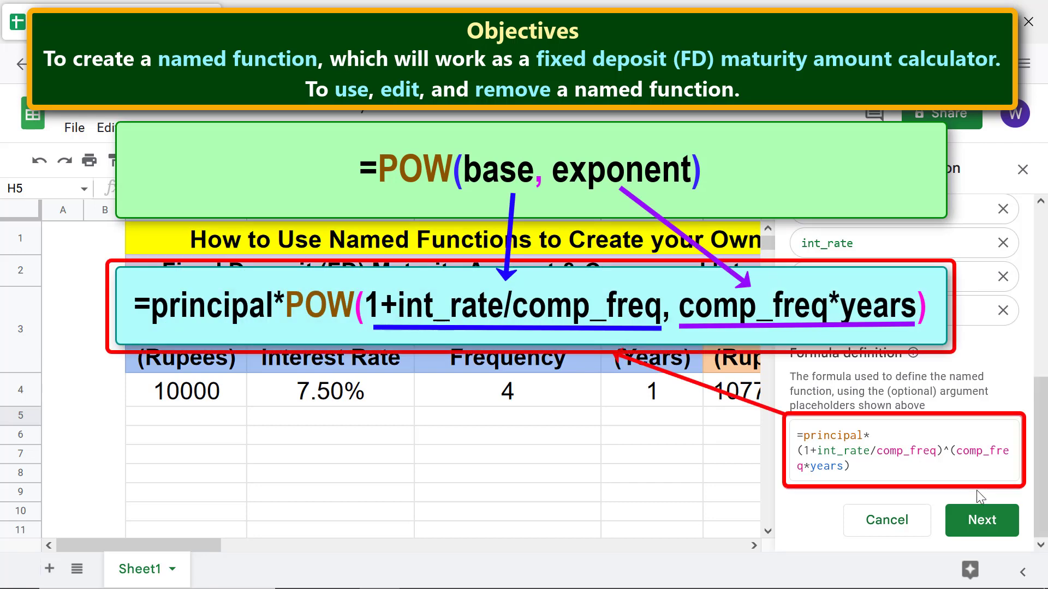
{"action": "type", "text": "POW"}
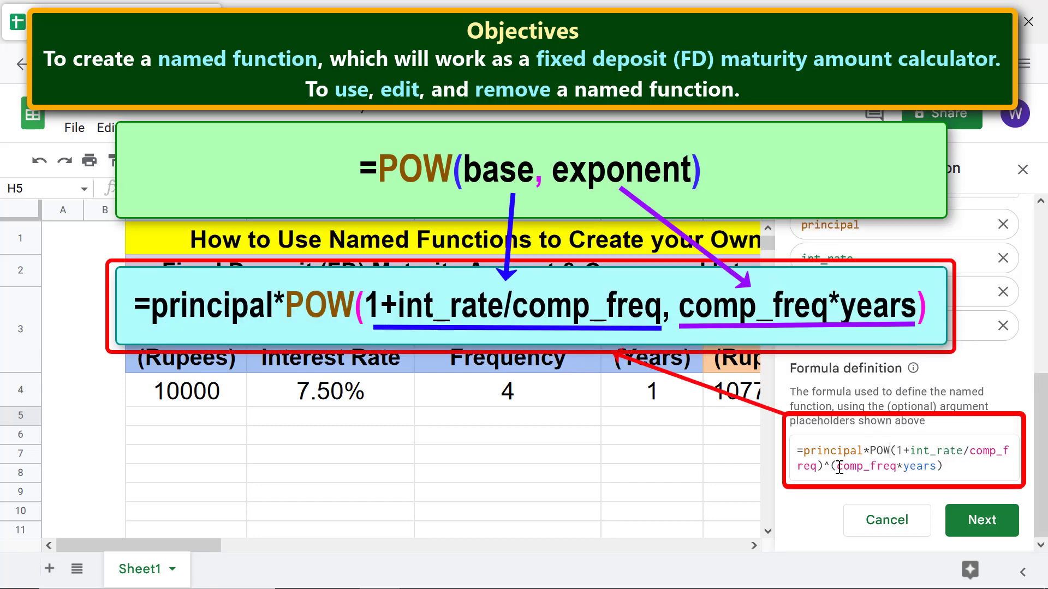
{"action": "left_click_drag", "start_coordinate": [837, 466], "coordinate": [940, 466]}
{"action": "key", "text": "BackSpace"}
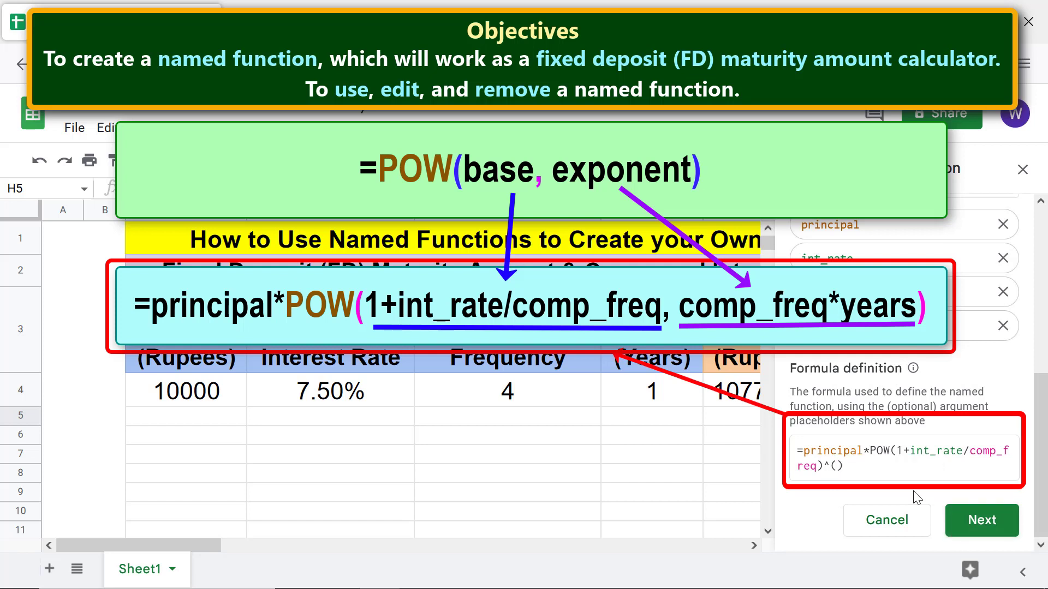
{"action": "key", "text": "BackSpace"}
{"action": "key", "text": "BackSpace"}
{"action": "left_click", "coordinate": [819, 468]}
{"action": "type", "text": ",comp_freq*years"}
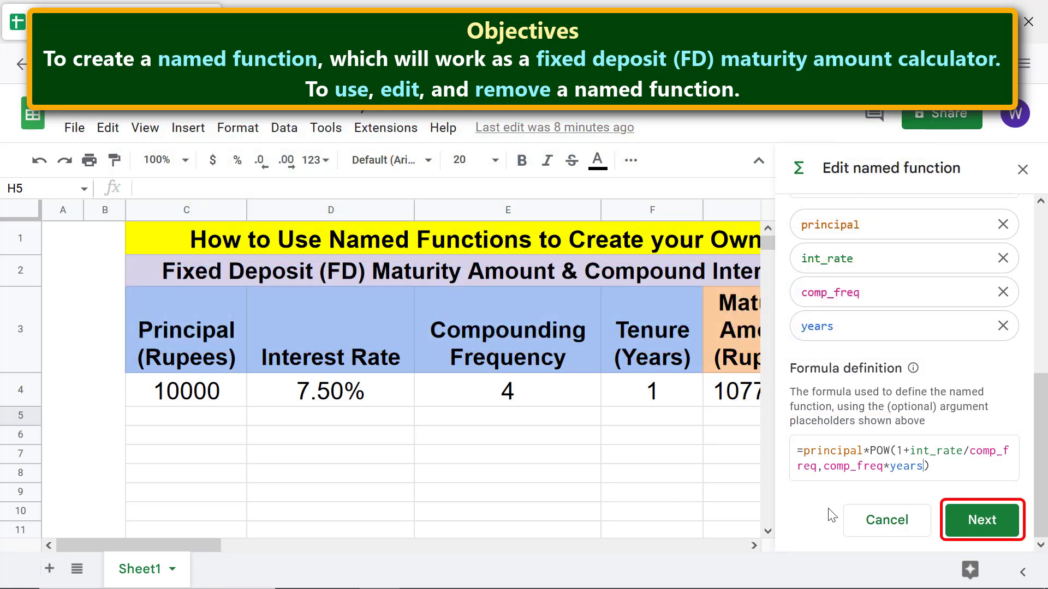
Step: Update the named function with its existing argument descriptions and examples, and return to the full sheet
{"action": "left_click", "coordinate": [970, 522]}
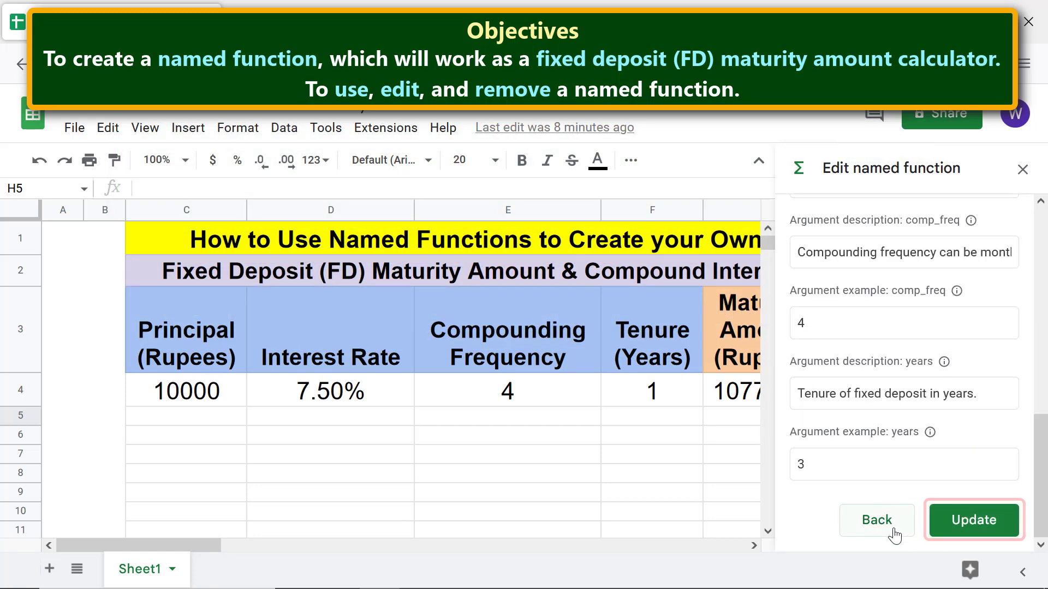
{"action": "left_click", "coordinate": [967, 521]}
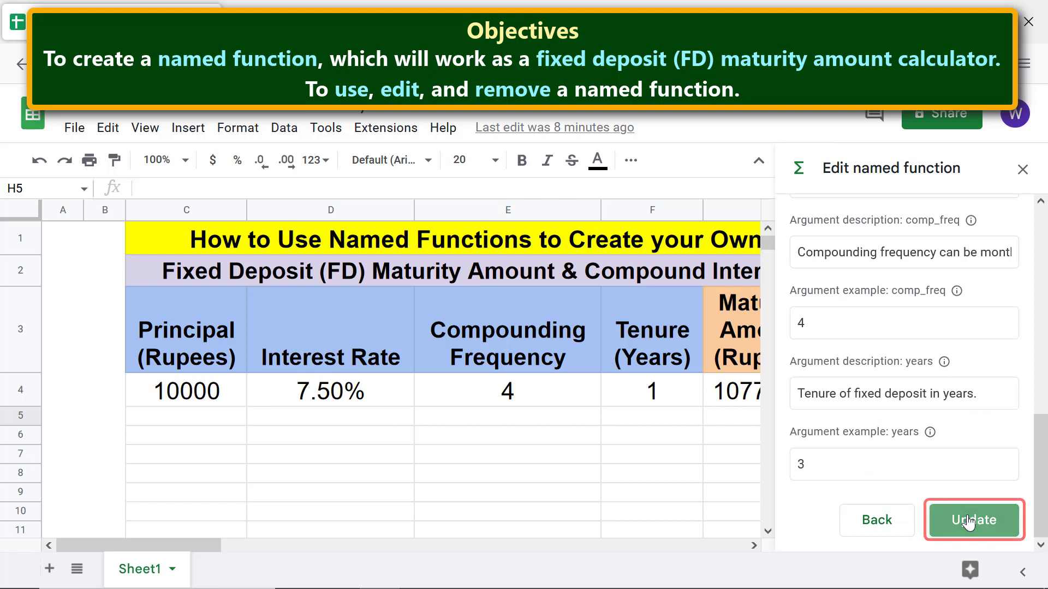
{"action": "left_click", "coordinate": [1021, 166]}
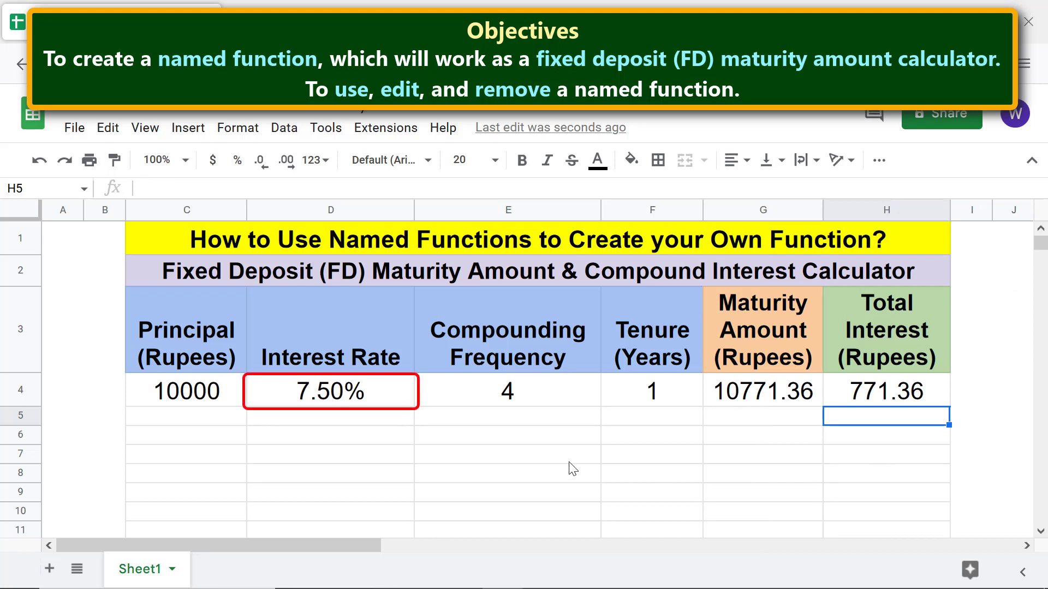
Step: Set the interest rate in D4 to 7%
{"action": "left_click", "coordinate": [345, 403]}
{"action": "type", "text": "7%"}
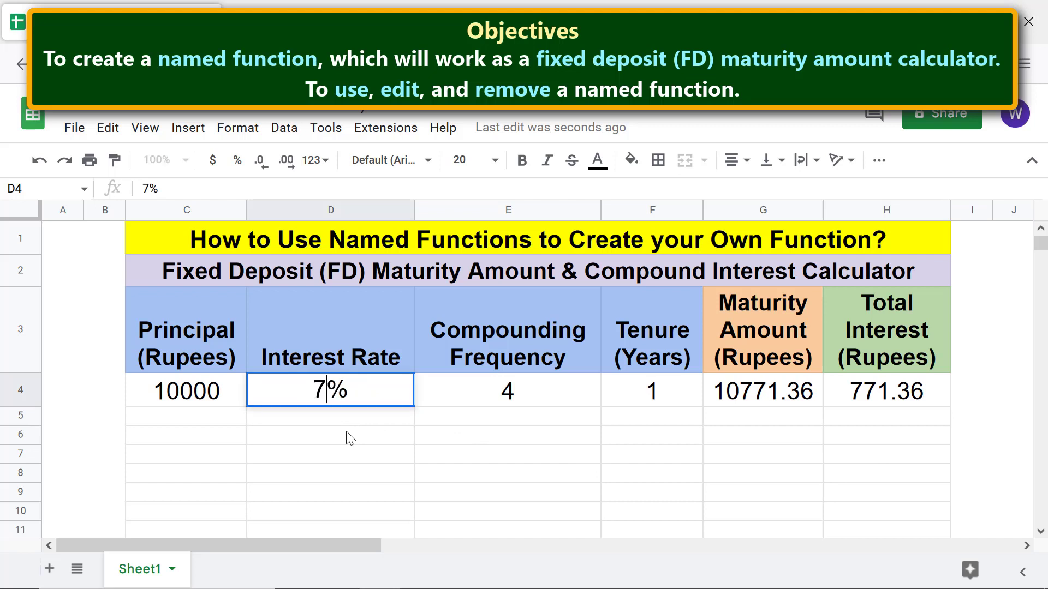
{"action": "key", "text": "Return"}
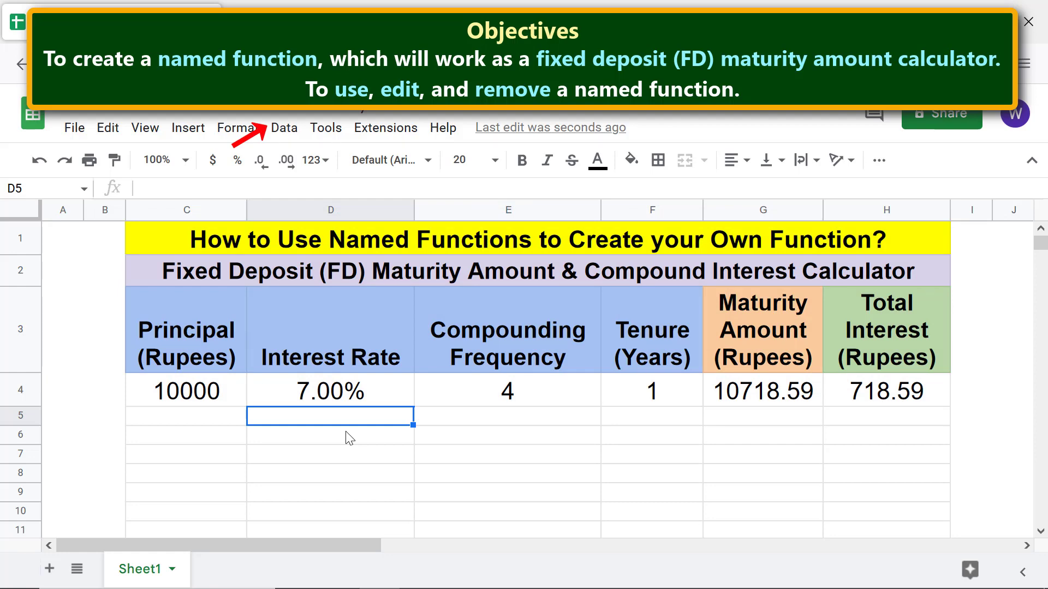
Step: Remove the FDCALC named function from the spreadsheet and close the named functions list
{"action": "left_click", "coordinate": [287, 134]}
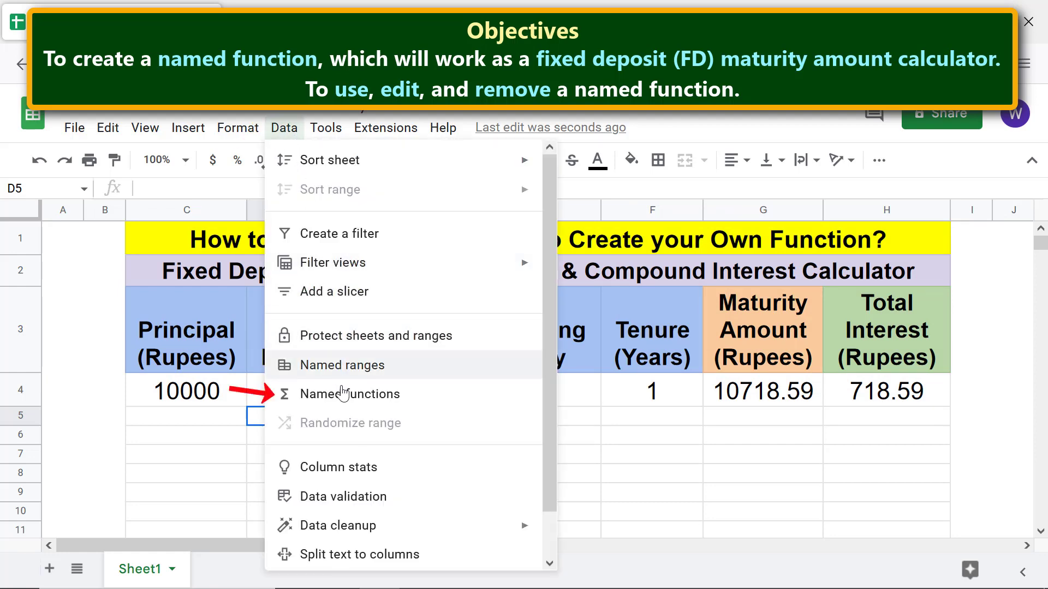
{"action": "left_click", "coordinate": [343, 393]}
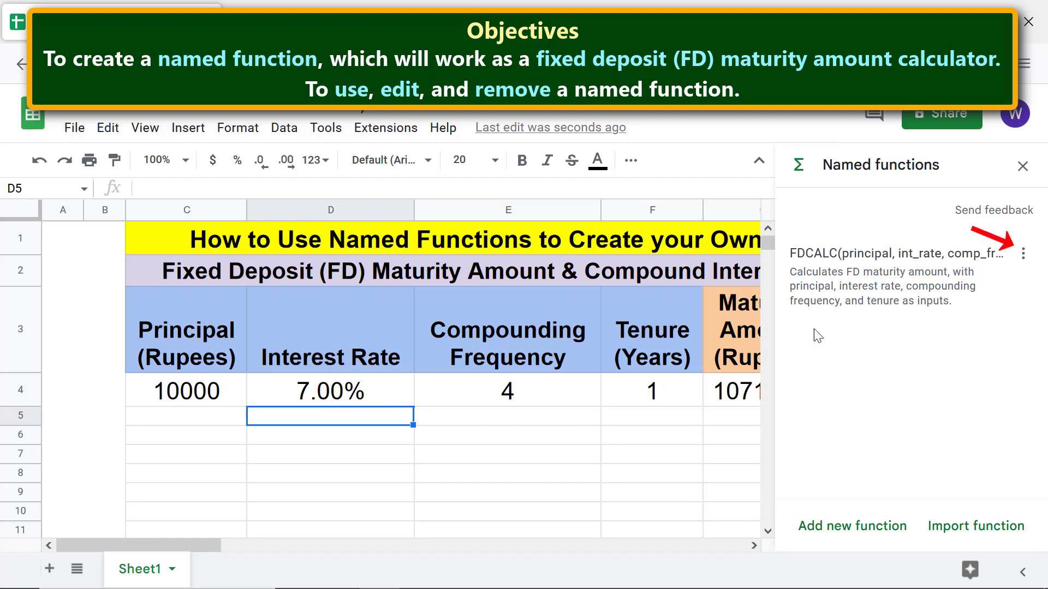
{"action": "left_click", "coordinate": [1023, 254]}
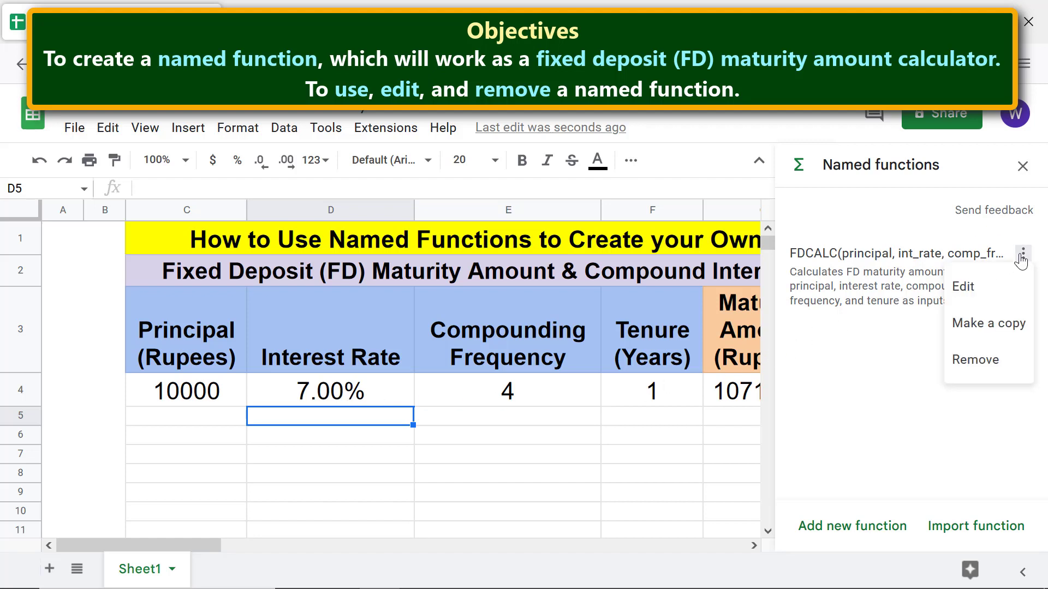
{"action": "left_click", "coordinate": [988, 360]}
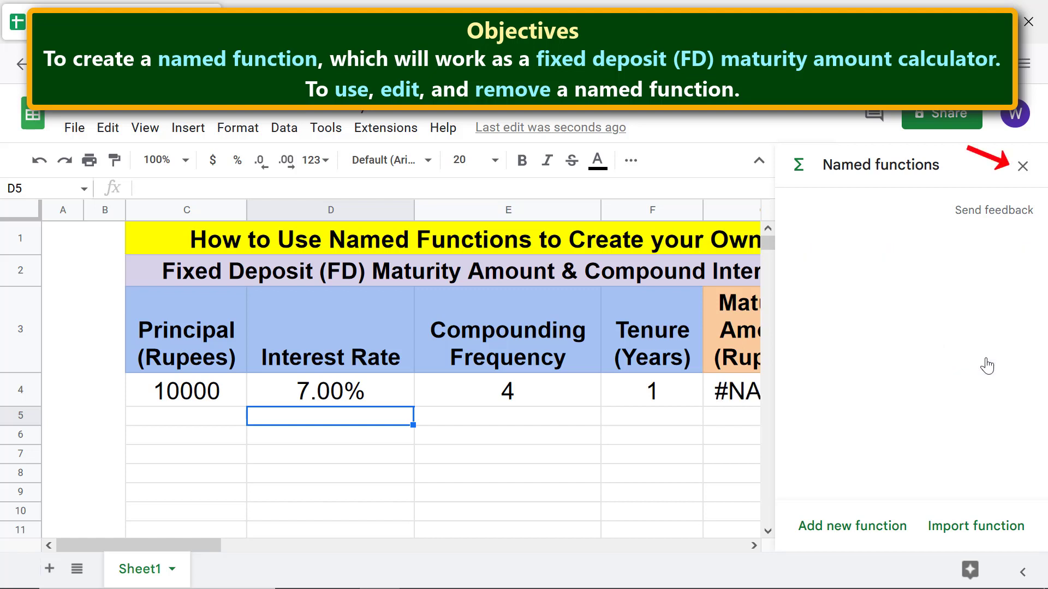
{"action": "left_click", "coordinate": [1022, 166]}
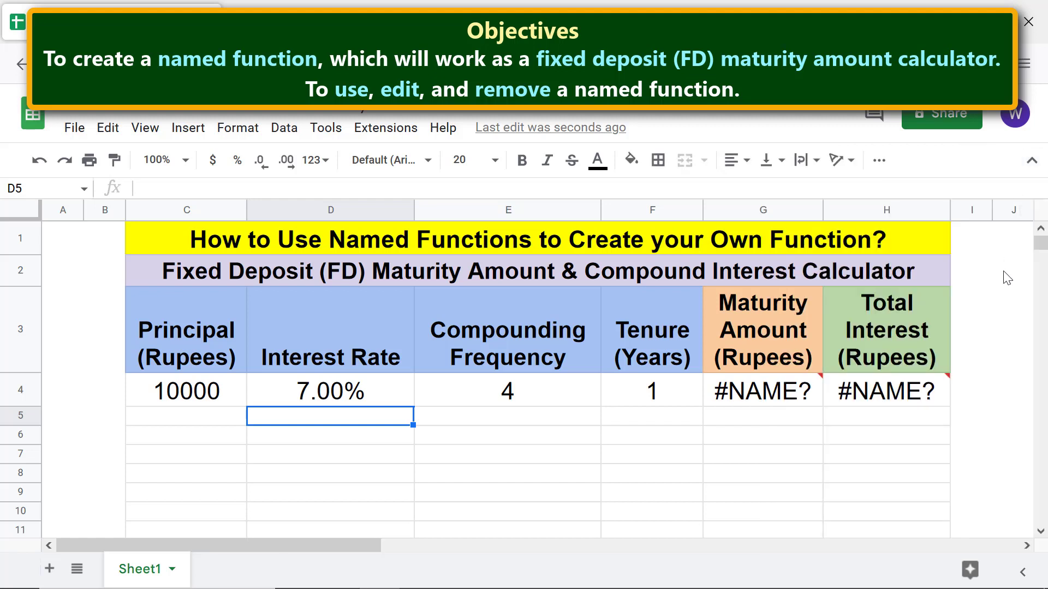